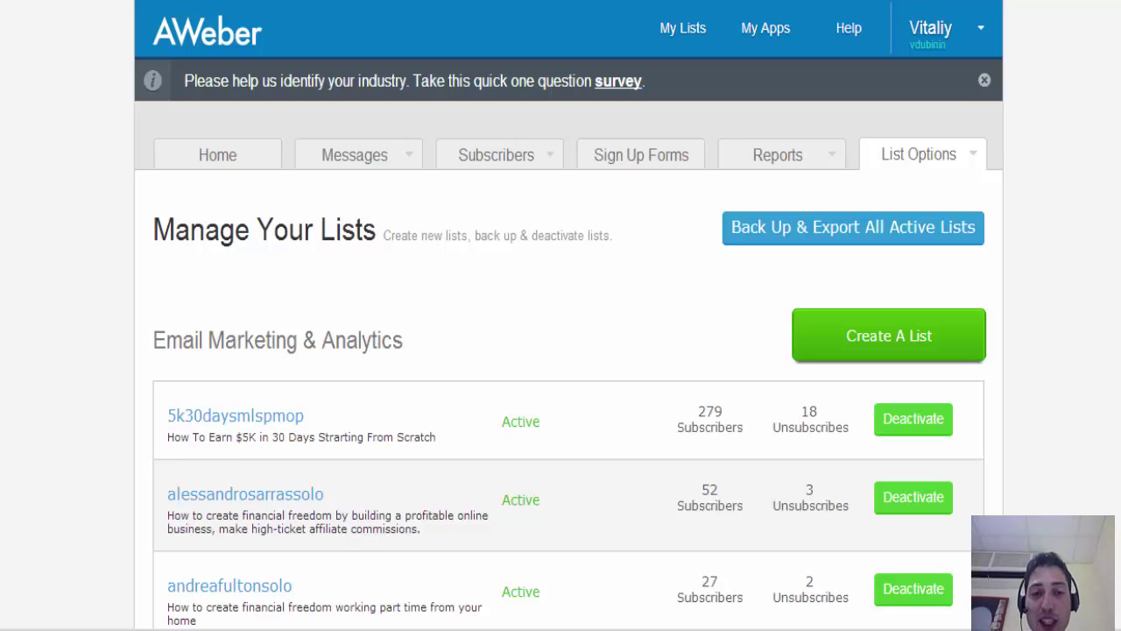
- Start a new list and enter the company's .com web address in the Company Website field
{"action": "left_click", "coordinate": [972, 351]}
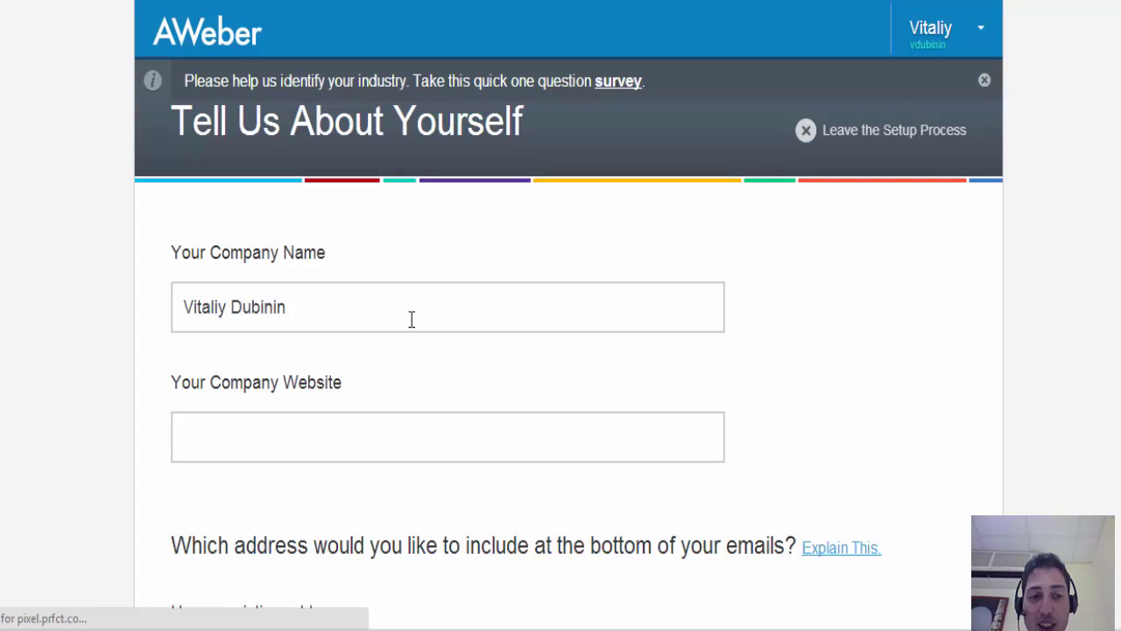
{"action": "left_click", "coordinate": [374, 315]}
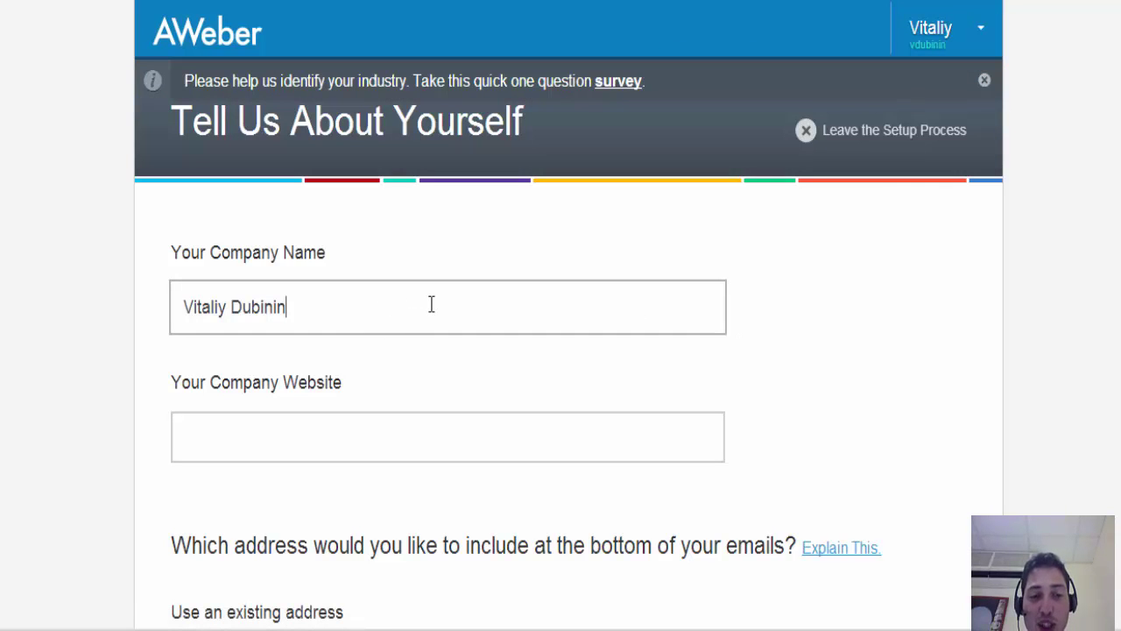
{"action": "left_click", "coordinate": [363, 439]}
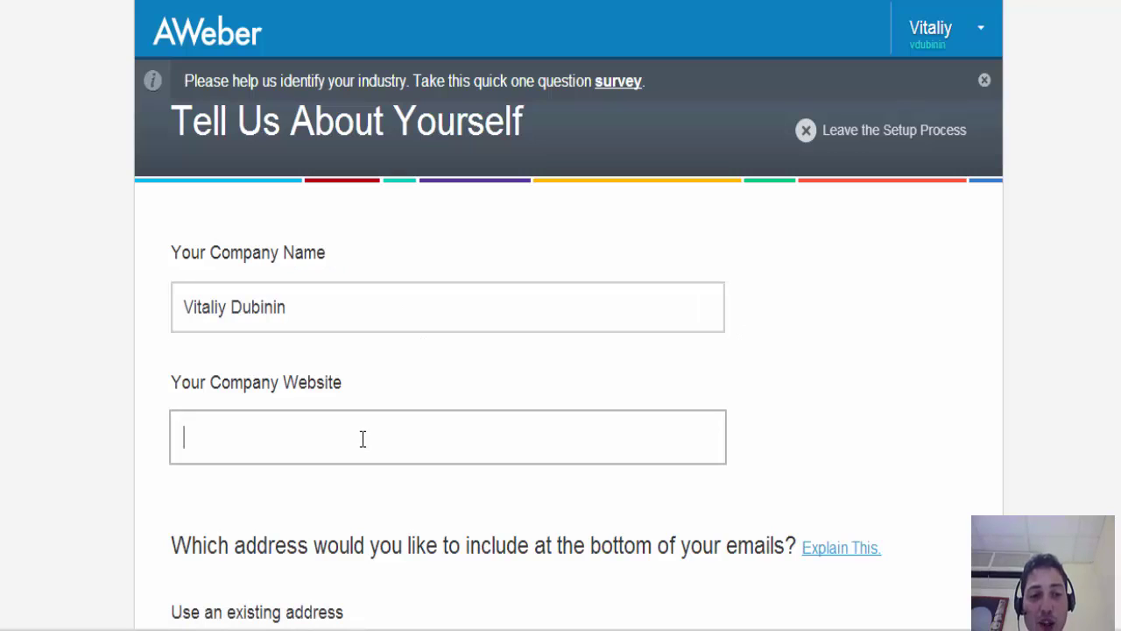
{"action": "type", "text": "http"}
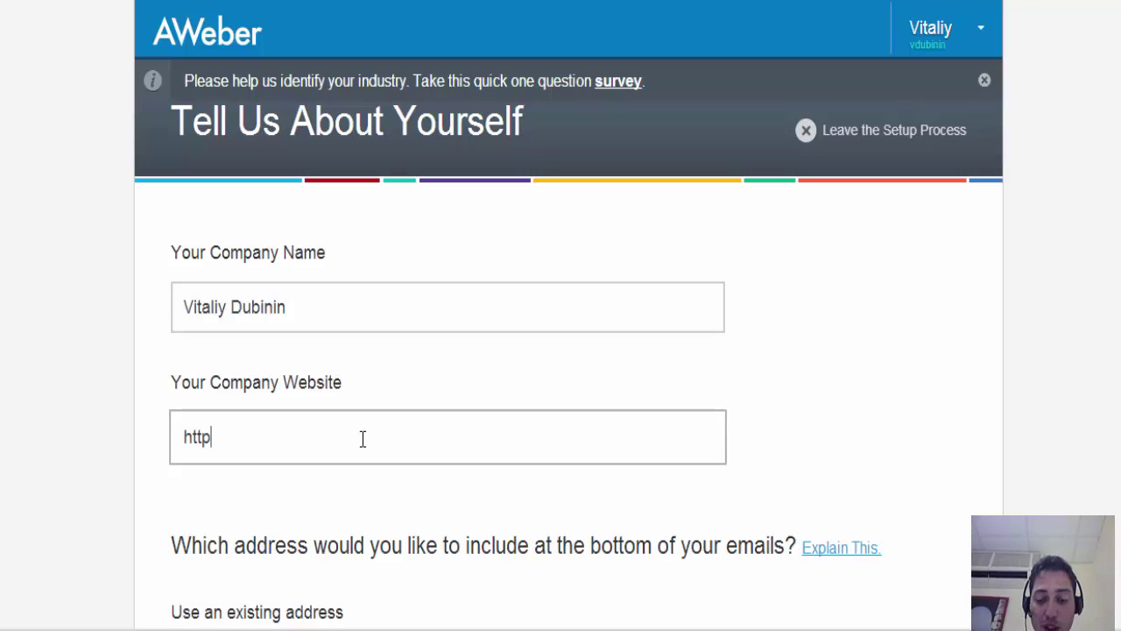
{"action": "type", "text": "://pro"}
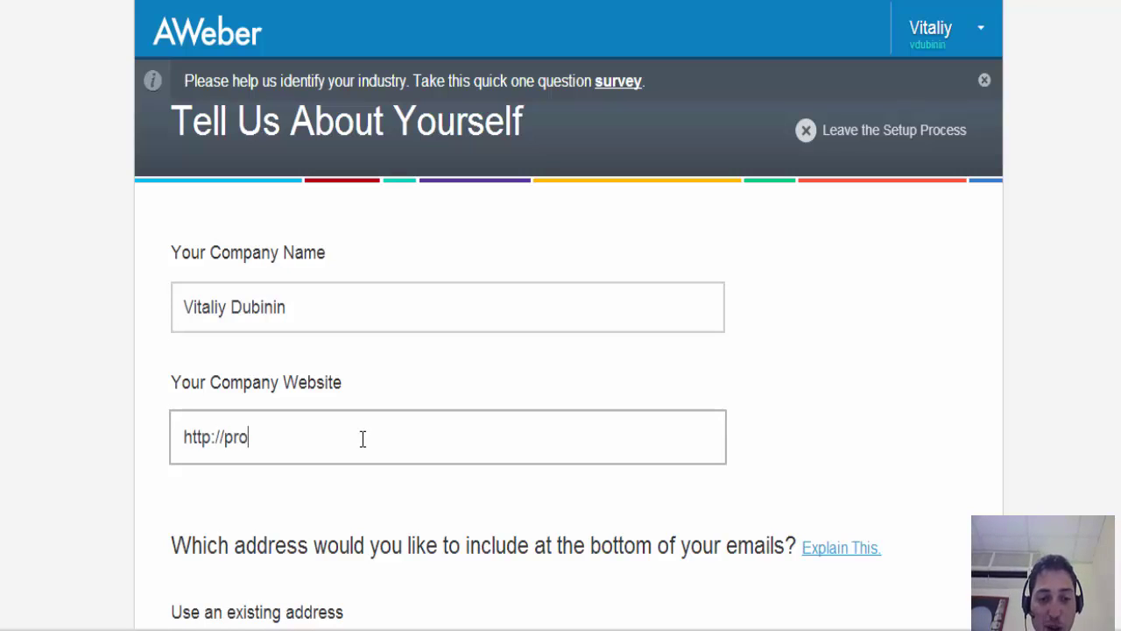
{"action": "type", "text": "fi"}
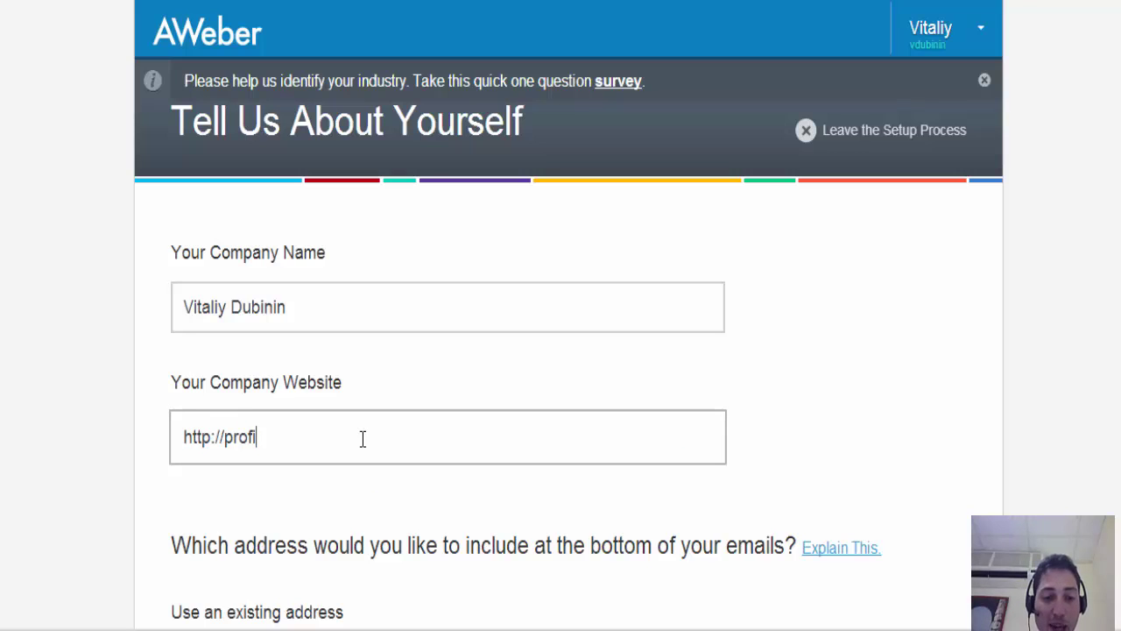
{"action": "type", "text": "t"}
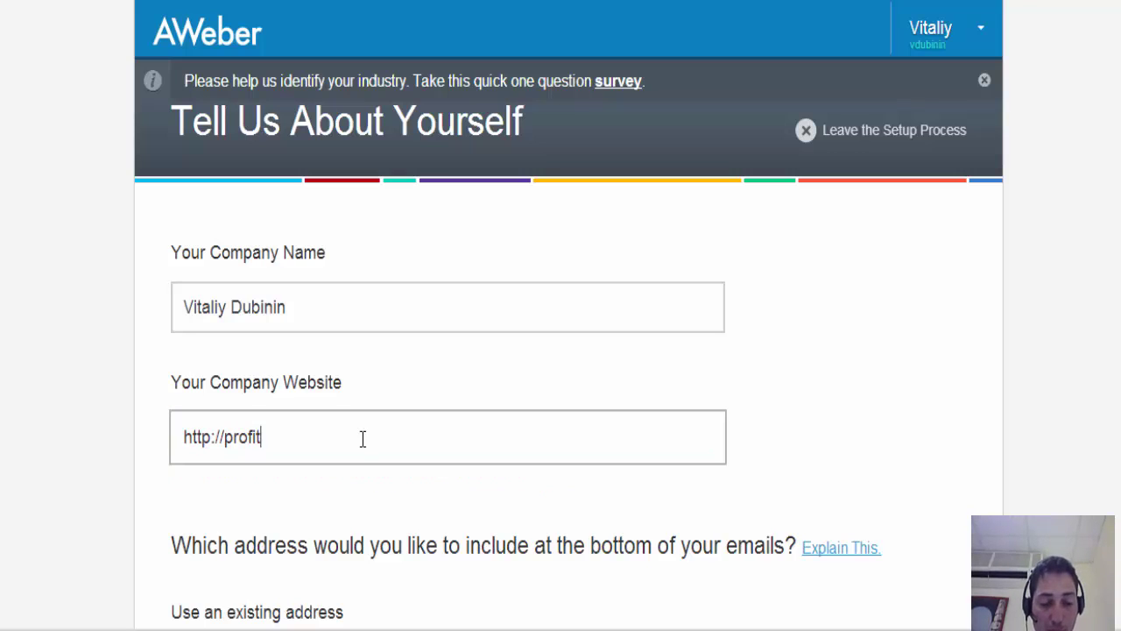
{"action": "type", "text": "withvita"}
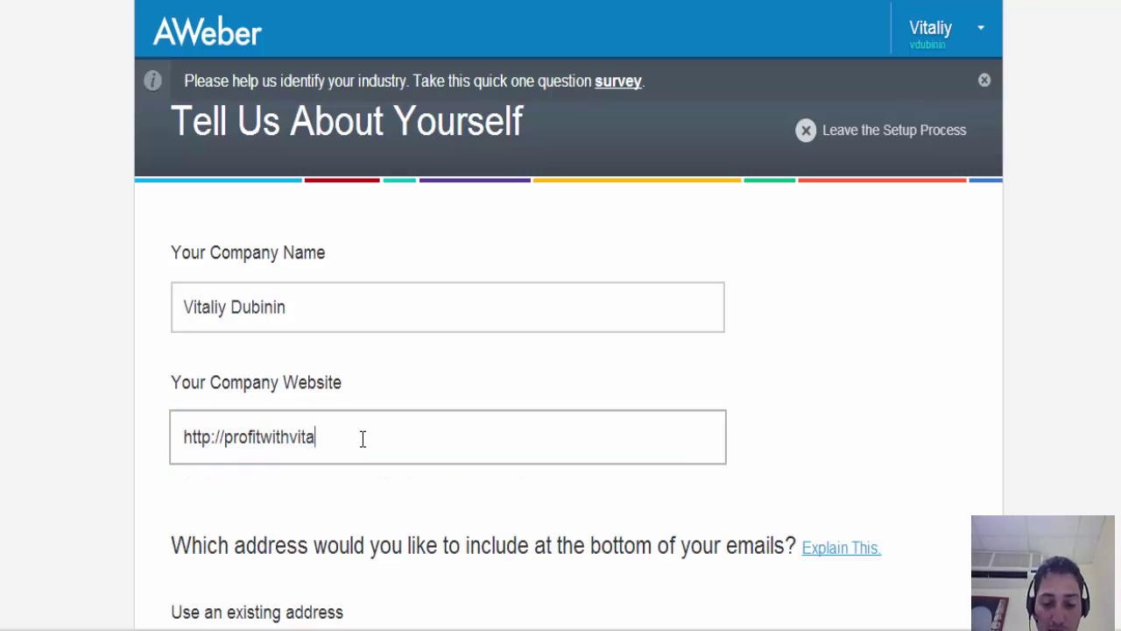
{"action": "type", "text": "liy"}
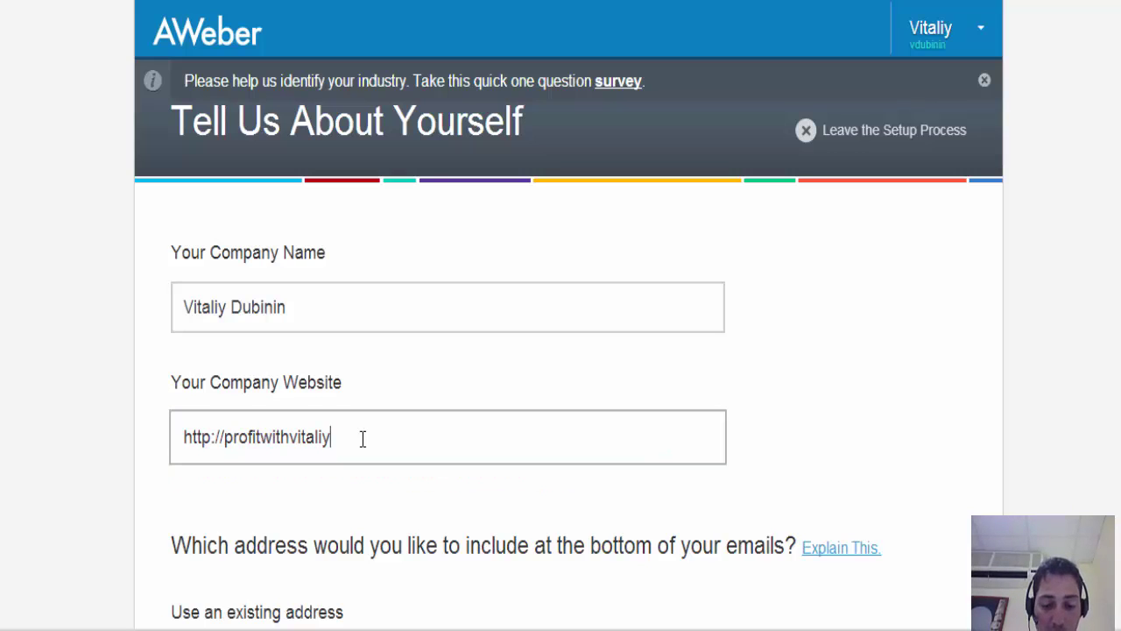
{"action": "type", "text": ".com"}
{"action": "key", "text": "BackSpace"}
{"action": "type", "text": "om"}
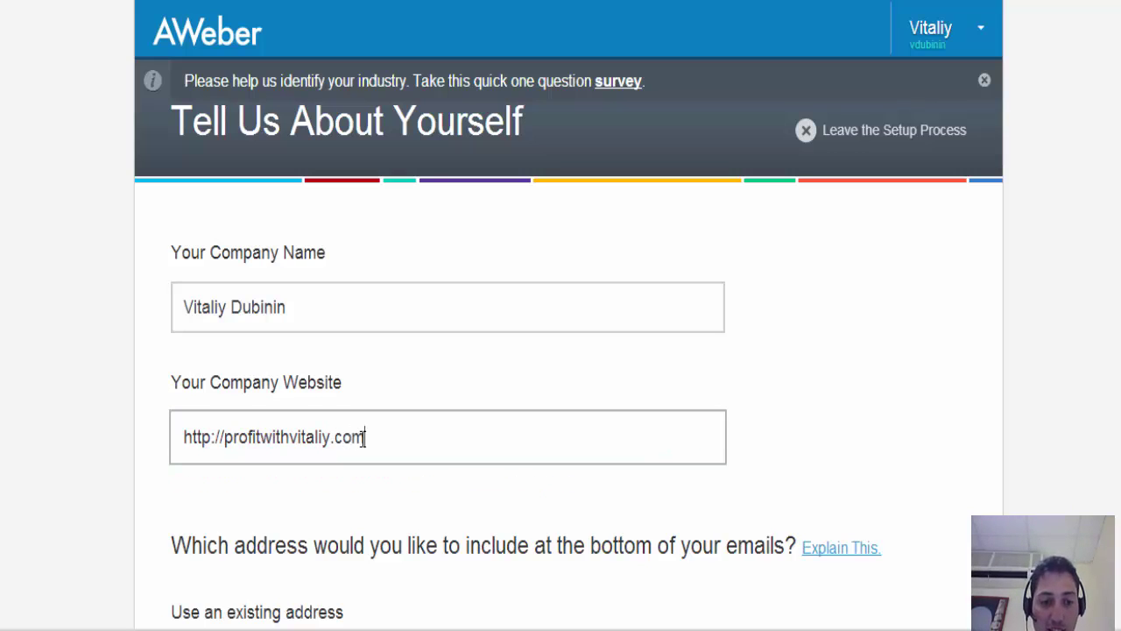
{"action": "scroll", "coordinate": [1043, 325], "scroll_direction": "down", "scroll_amount": 4}
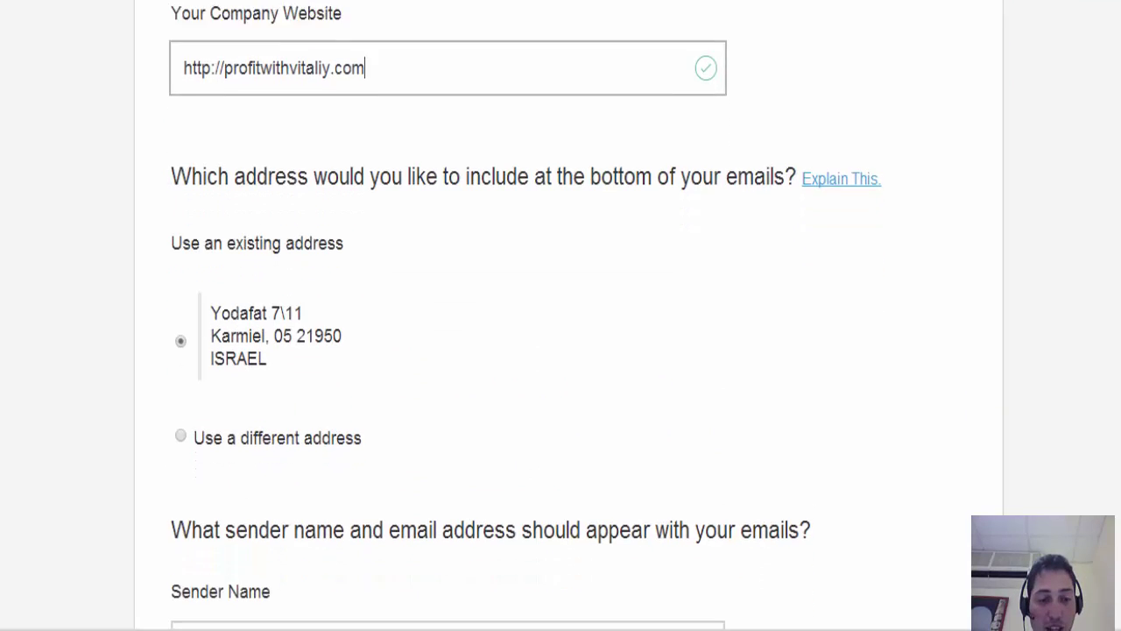
{"action": "scroll", "coordinate": [526, 351], "scroll_direction": "down", "scroll_amount": 1}
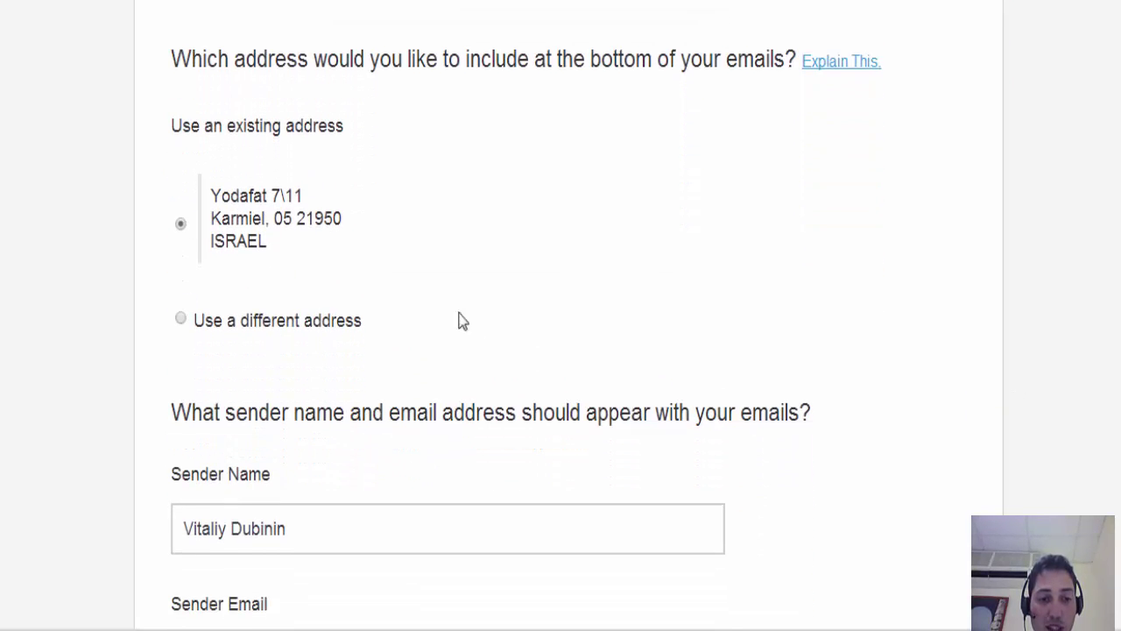
{"action": "scroll", "coordinate": [568, 488], "scroll_direction": "down", "scroll_amount": 1}
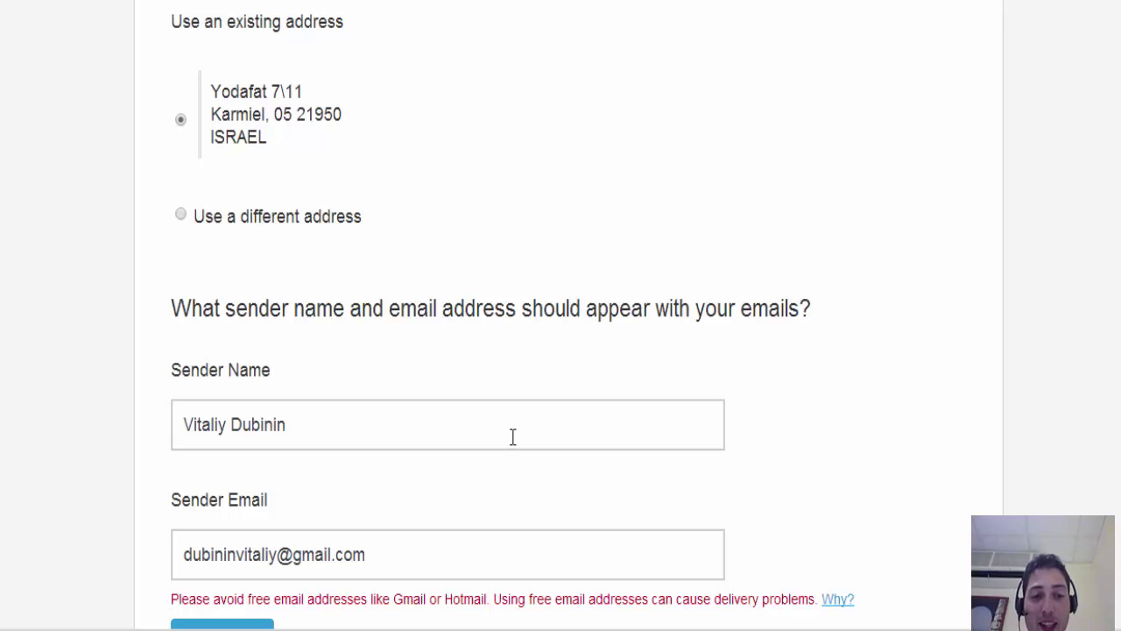
- Replace the full sender name with a casual greeting using the sender's first name and a smiley
{"action": "left_click", "coordinate": [186, 425]}
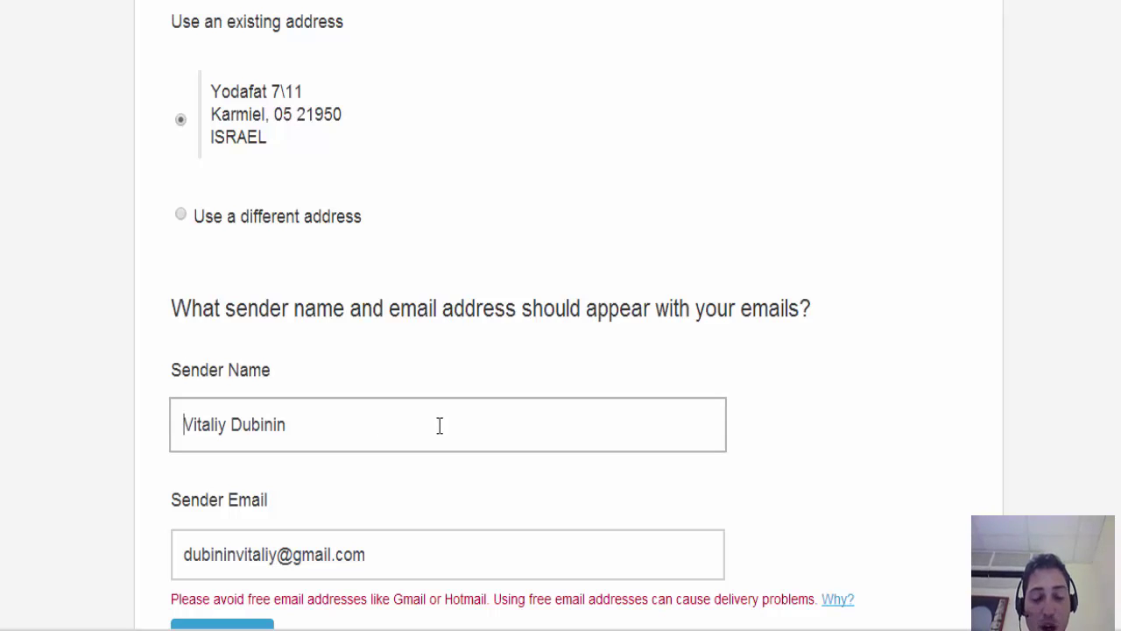
{"action": "type", "text": "::"}
{"action": "key", "text": "Right"}
{"action": "key", "text": "Right"}
{"action": "key", "text": "Right"}
{"action": "key", "text": "Right"}
{"action": "key", "text": "Right"}
{"action": "key", "text": "Right"}
{"action": "key", "text": "Right"}
{"action": "key", "text": "Right"}
{"action": "key", "text": "Right"}
{"action": "key", "text": "Right"}
{"action": "key", "text": "Right"}
{"action": "key", "text": "Right"}
{"action": "key", "text": "Right"}
{"action": "key", "text": "Right"}
{"action": "key", "text": "Right"}
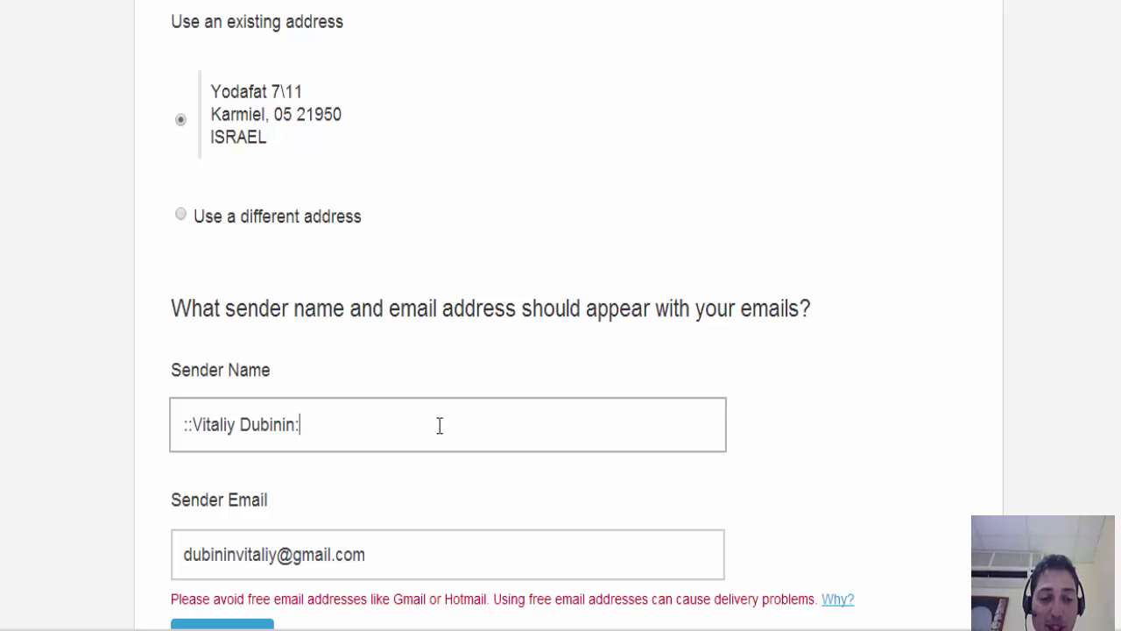
{"action": "key", "text": "Left"}
{"action": "key", "text": "Left"}
{"action": "key", "text": "Left"}
{"action": "key", "text": "Left"}
{"action": "key", "text": "Left"}
{"action": "key", "text": "Left"}
{"action": "key", "text": "Left"}
{"action": "key", "text": "Left"}
{"action": "key", "text": "Left"}
{"action": "key", "text": "Left"}
{"action": "key", "text": "Left"}
{"action": "key", "text": "Left"}
{"action": "key", "text": "Left"}
{"action": "key", "text": "Left"}
{"action": "key", "text": "Left"}
{"action": "key", "text": "Left"}
{"action": "key", "text": "Left"}
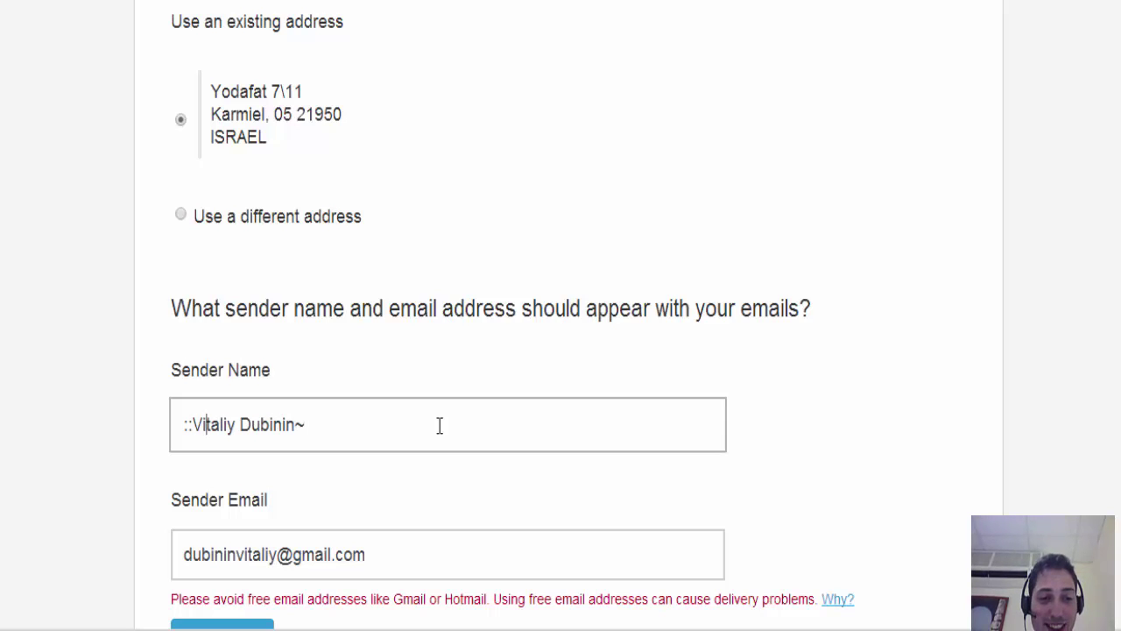
{"action": "key", "text": "Right"}
{"action": "key", "text": "Right"}
{"action": "key", "text": "BackSpace"}
{"action": "key", "text": "BackSpace"}
{"action": "type", "text": "~"}
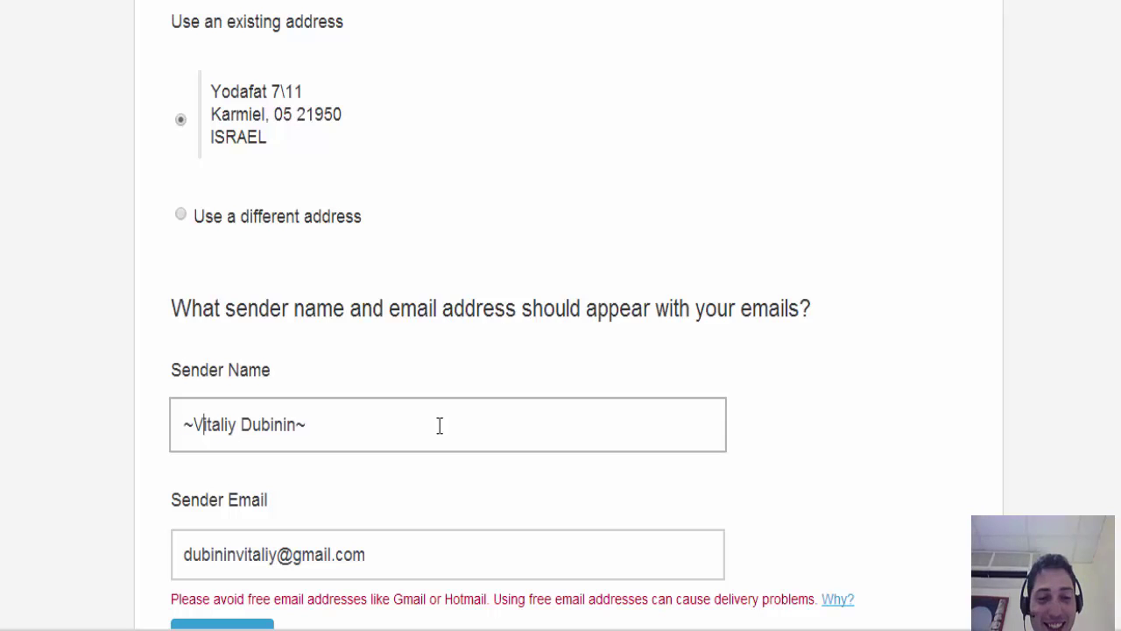
{"action": "key", "text": "BackSpace"}
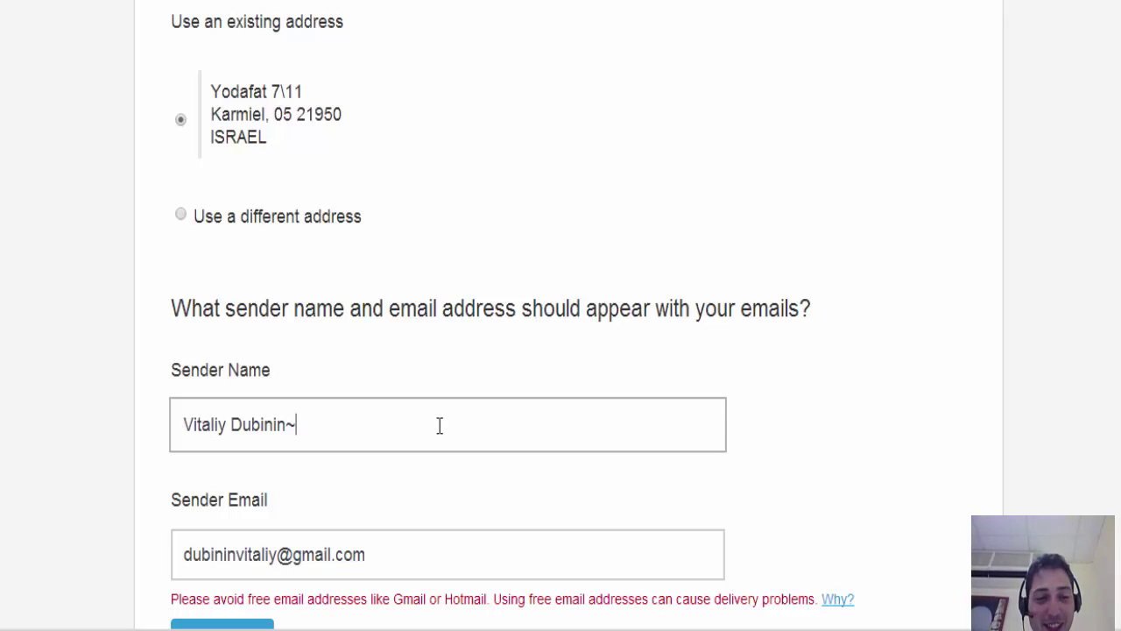
{"action": "key", "text": "BackSpace"}
{"action": "key", "text": "BackSpace"}
{"action": "key", "text": "BackSpace"}
{"action": "key", "text": "BackSpace"}
{"action": "key", "text": "BackSpace"}
{"action": "key", "text": "BackSpace"}
{"action": "key", "text": "BackSpace"}
{"action": "key", "text": "BackSpace"}
{"action": "key", "text": "BackSpace"}
{"action": "key", "text": "BackSpace"}
{"action": "key", "text": "BackSpace"}
{"action": "key", "text": "BackSpace"}
{"action": "key", "text": "BackSpace"}
{"action": "key", "text": "BackSpace"}
{"action": "key", "text": "BackSpace"}
{"action": "key", "text": "BackSpace"}
{"action": "type", "text": "He"}
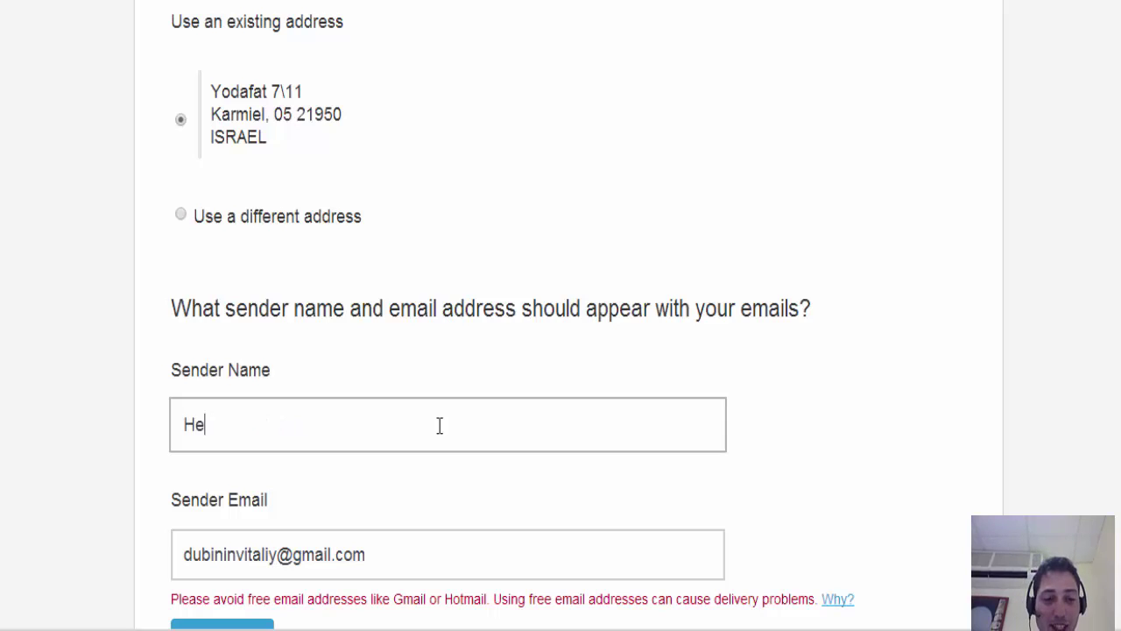
{"action": "type", "text": "y it's "}
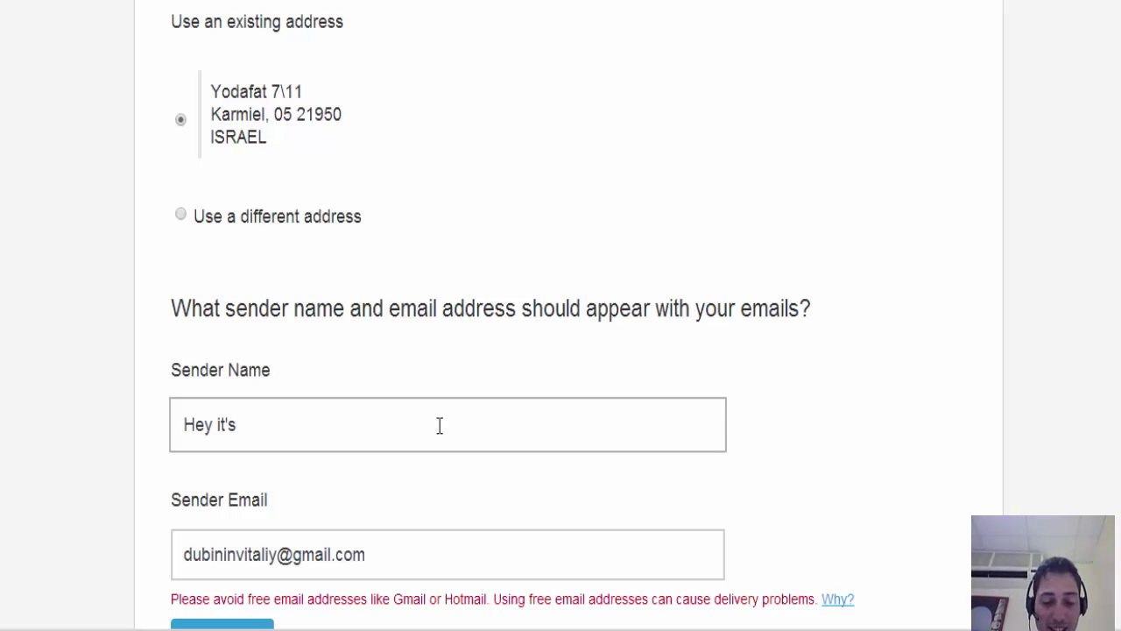
{"action": "type", "text": "Vitaliy :"}
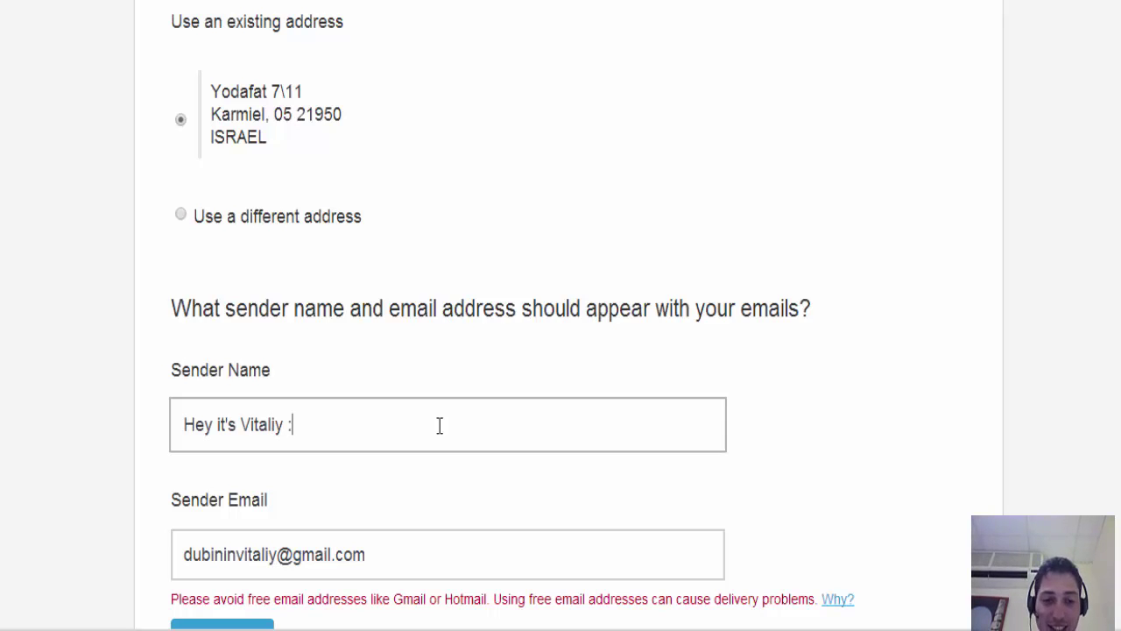
{"action": "type", "text": ")"}
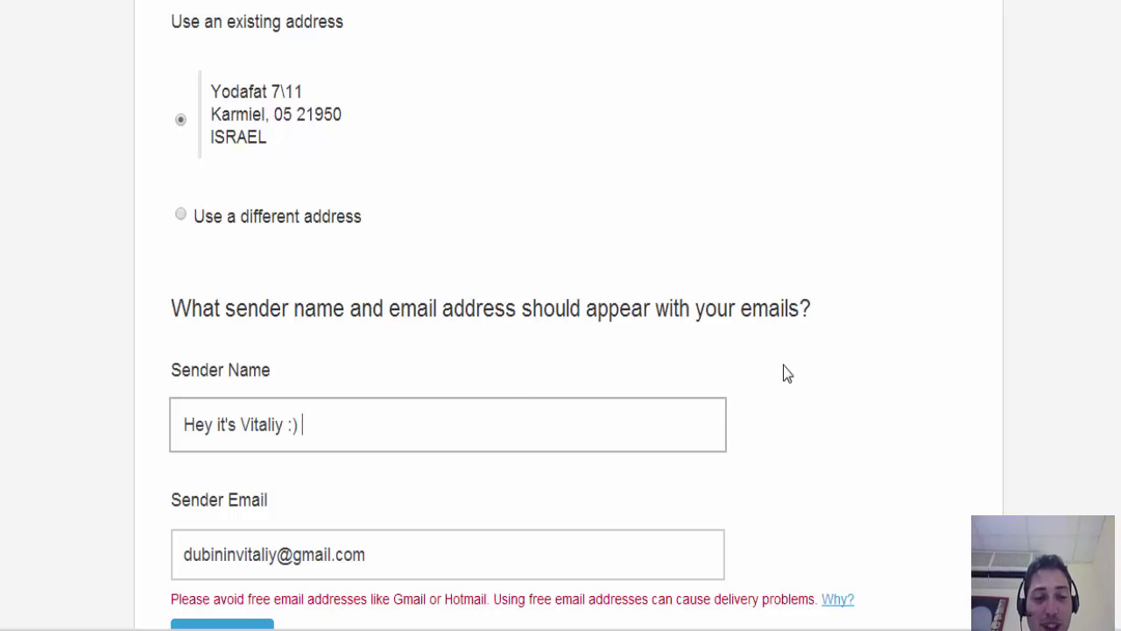
- Replace the free Gmail sender email with an address on the company's own domain
{"action": "scroll", "coordinate": [692, 418], "scroll_direction": "down", "scroll_amount": 2}
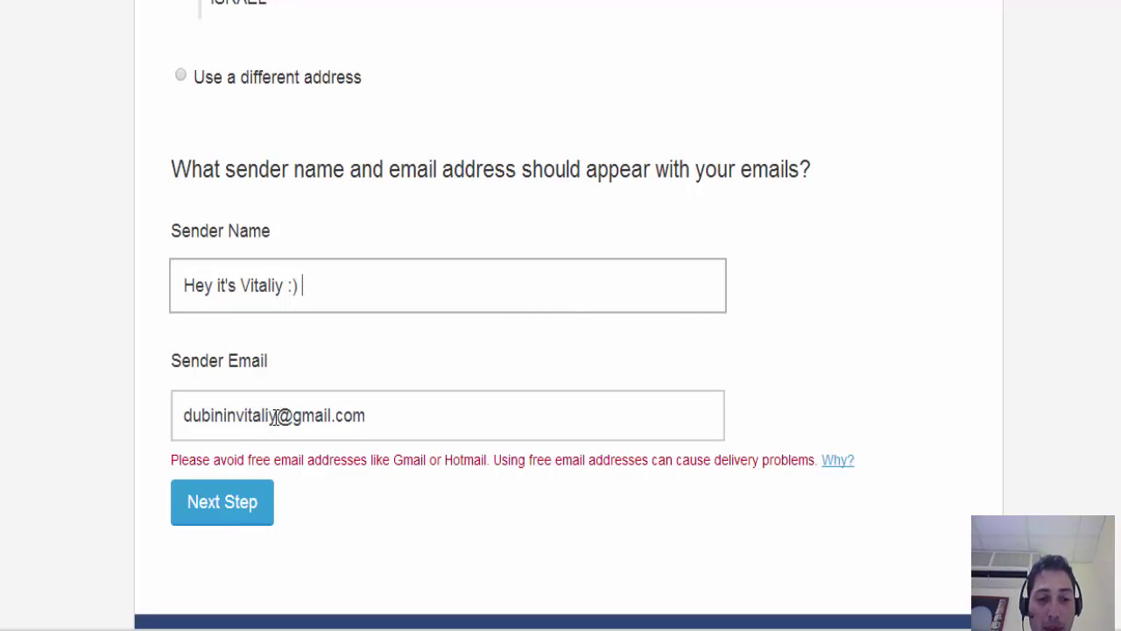
{"action": "left_click_drag", "start_coordinate": [279, 418], "coordinate": [166, 418]}
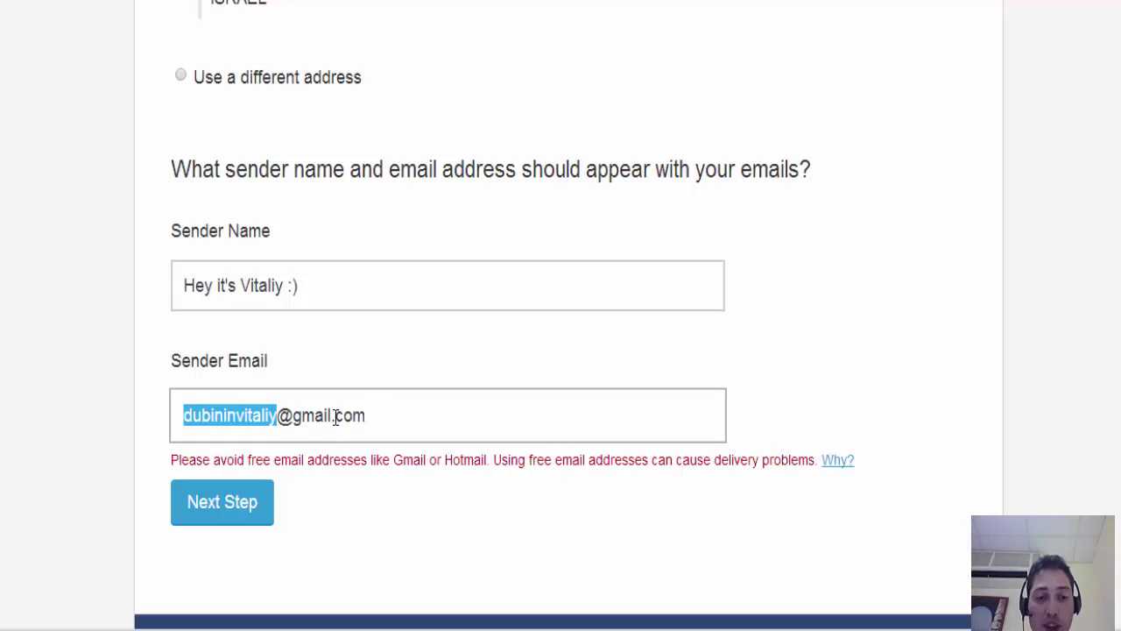
{"action": "left_click_drag", "start_coordinate": [294, 417], "coordinate": [368, 419]}
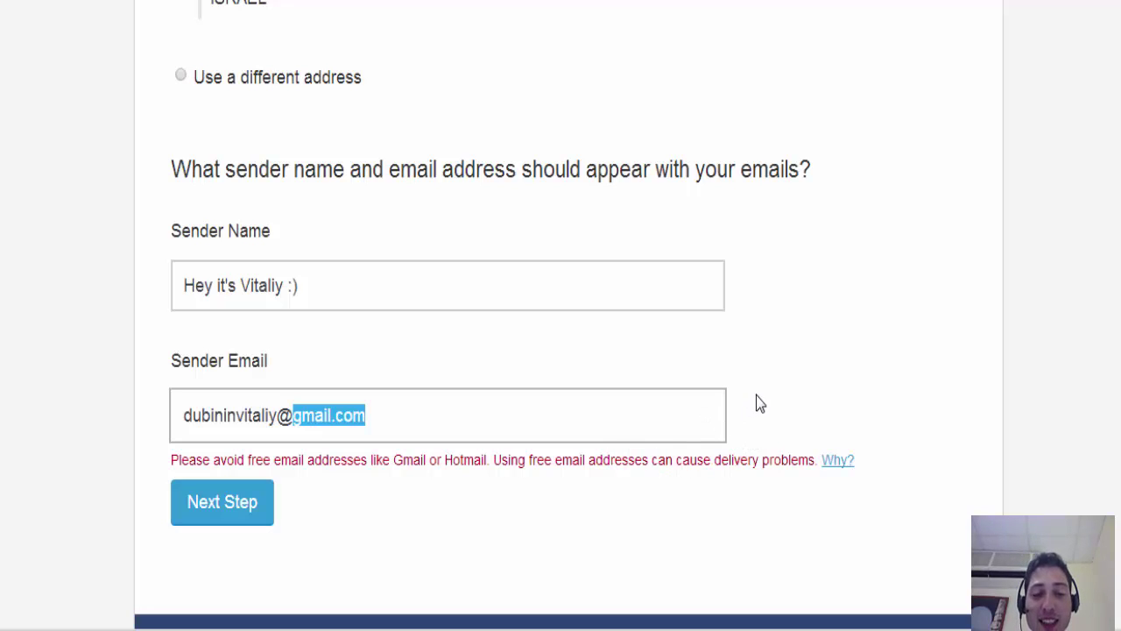
{"action": "left_click", "coordinate": [278, 413]}
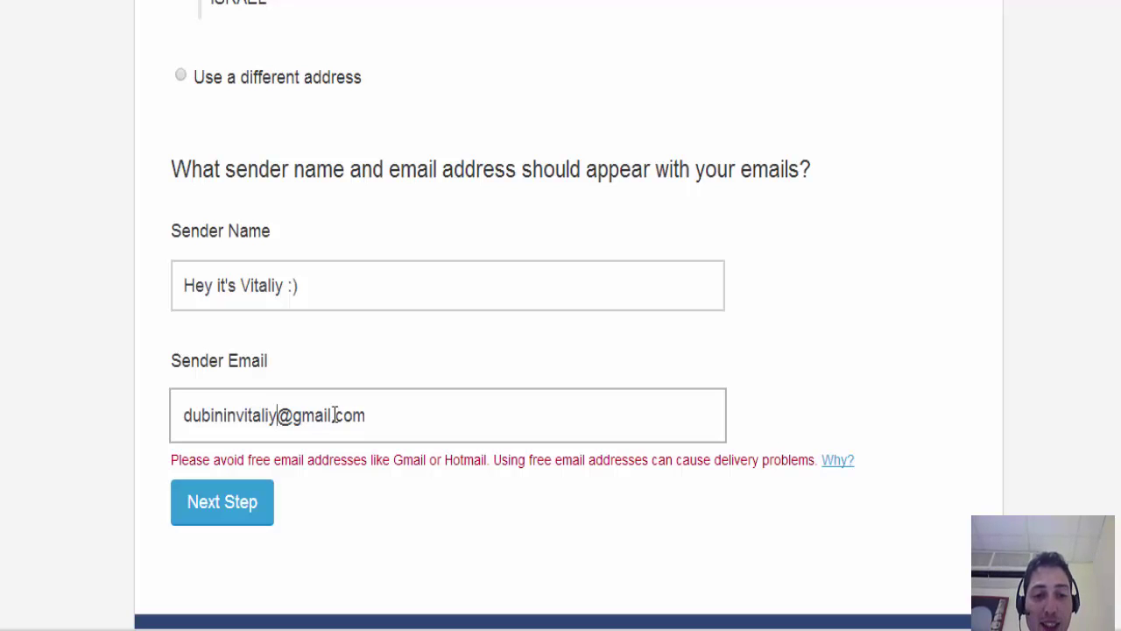
{"action": "left_click_drag", "start_coordinate": [375, 420], "coordinate": [178, 405]}
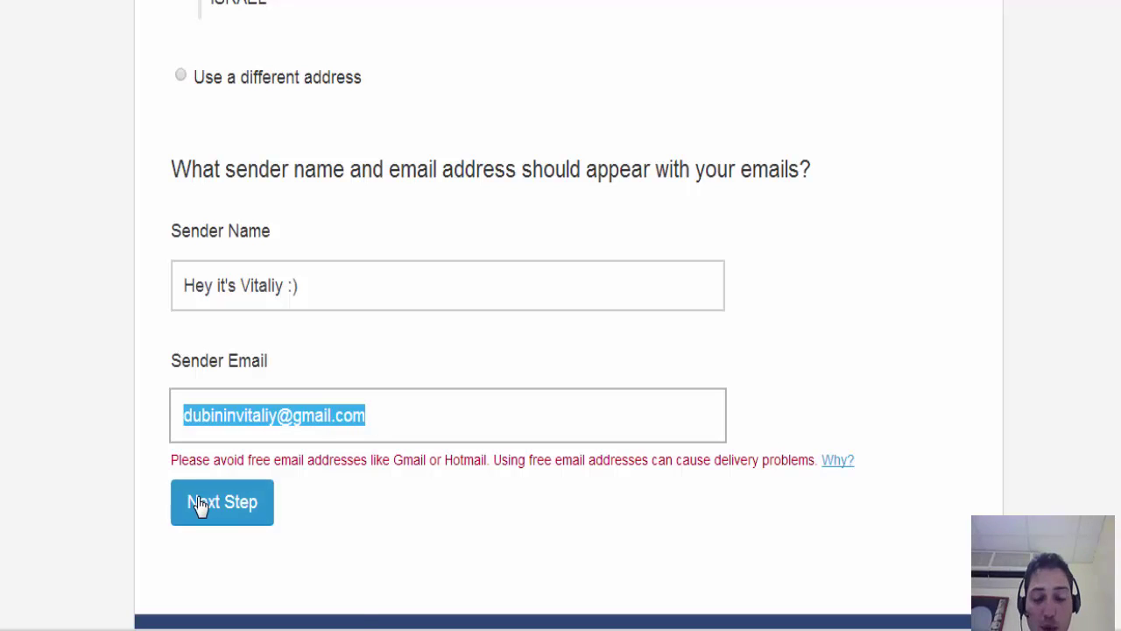
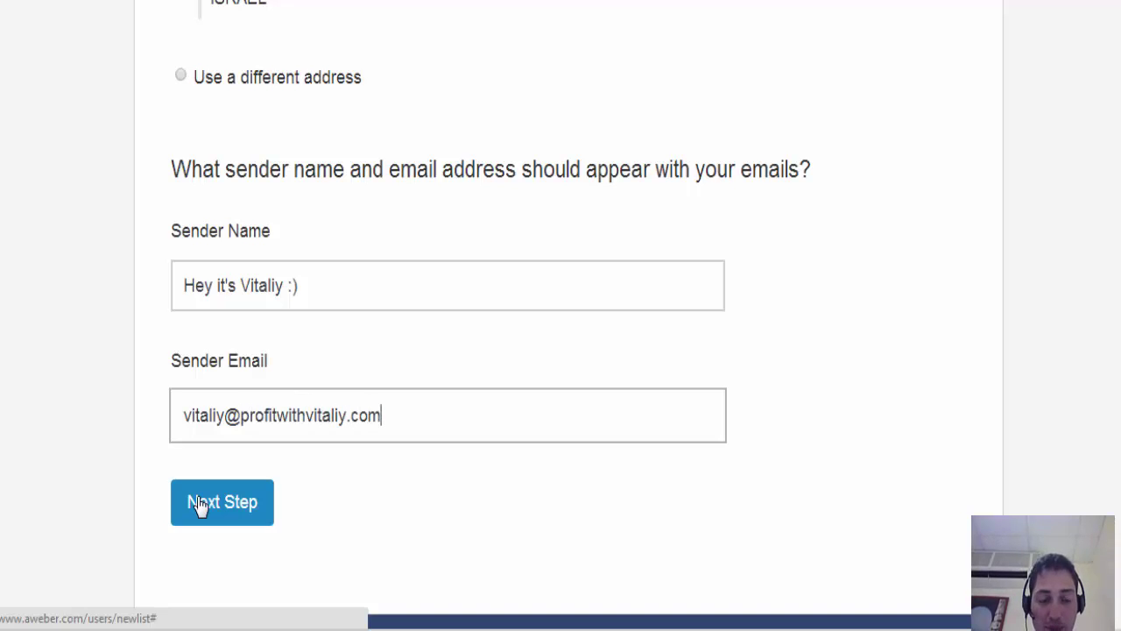
- Continue to list naming and name the list soloadvendor1
{"action": "left_click", "coordinate": [200, 505]}
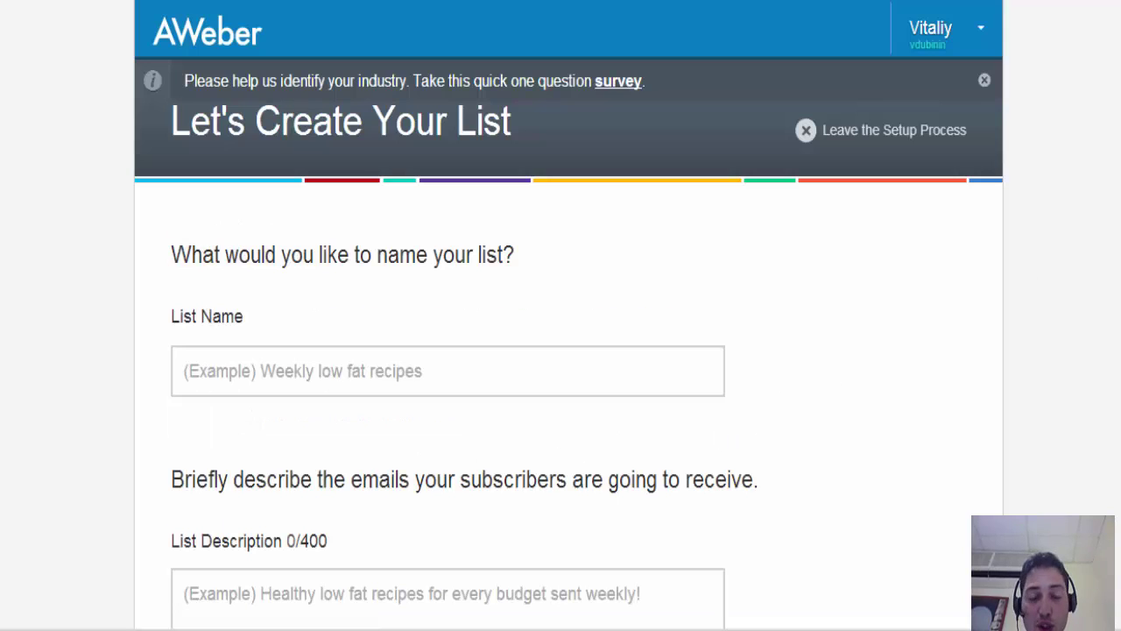
{"action": "scroll", "coordinate": [1106, 333], "scroll_direction": "down", "scroll_amount": 2}
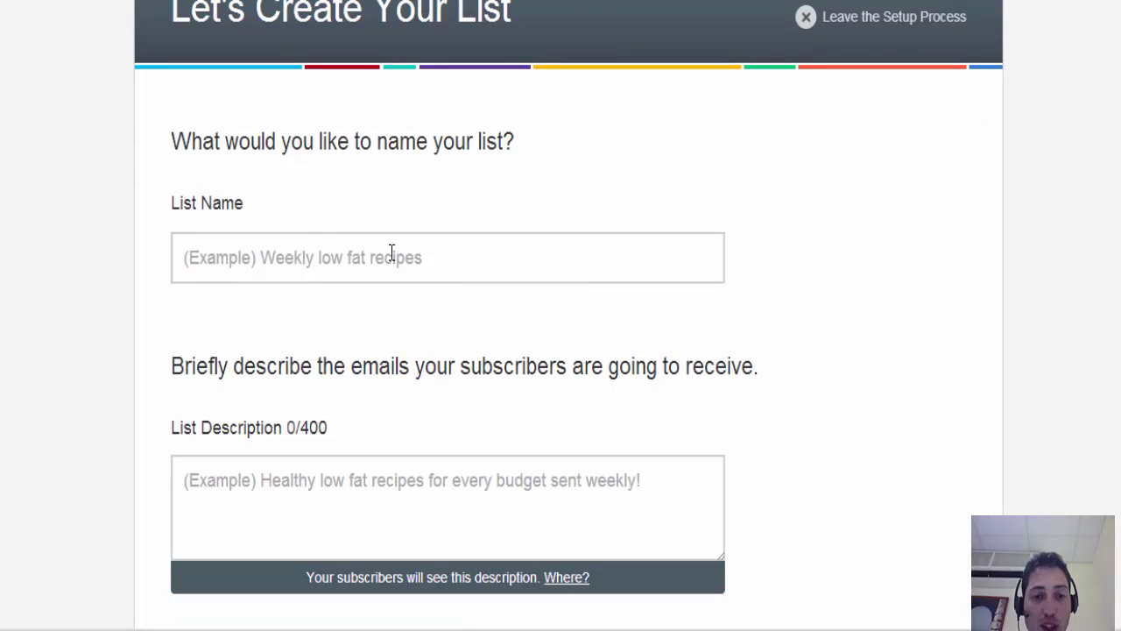
{"action": "left_click", "coordinate": [390, 256]}
{"action": "type", "text": "test"}
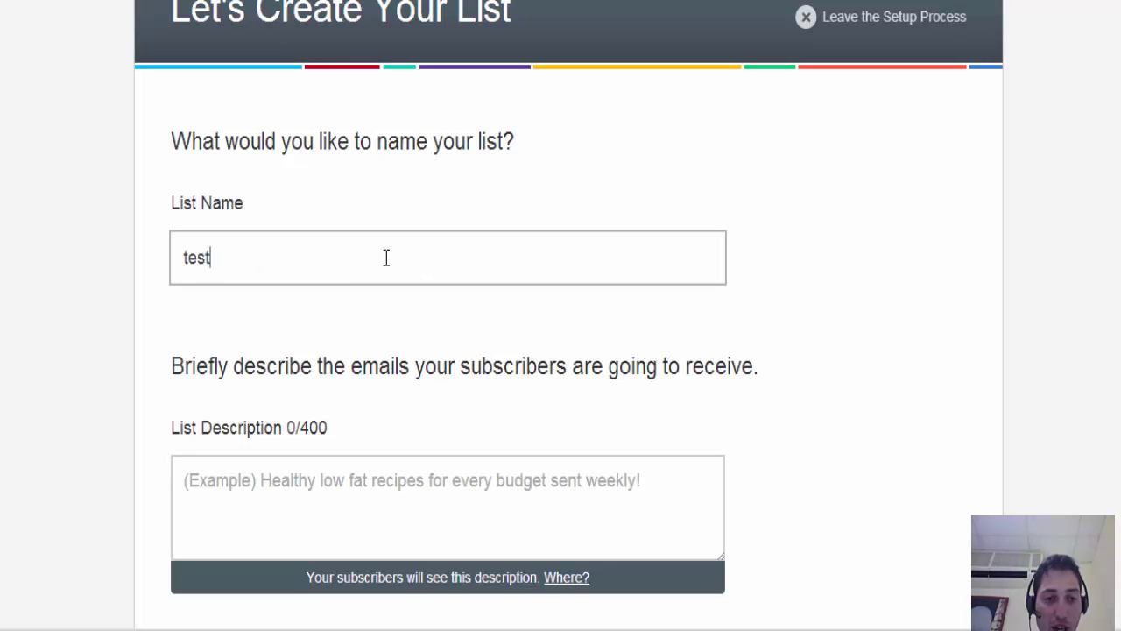
{"action": "key", "text": "BackSpace"}
{"action": "key", "text": "BackSpace"}
{"action": "key", "text": "BackSpace"}
{"action": "key", "text": "BackSpace"}
{"action": "type", "text": "sol"}
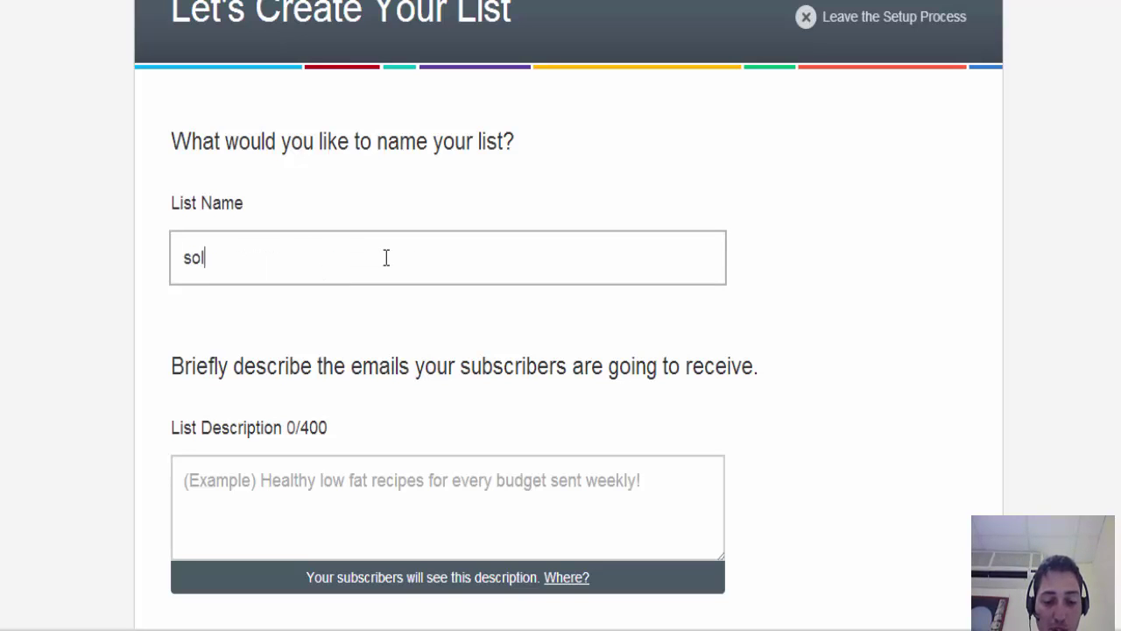
{"action": "type", "text": "oadvendor1"}
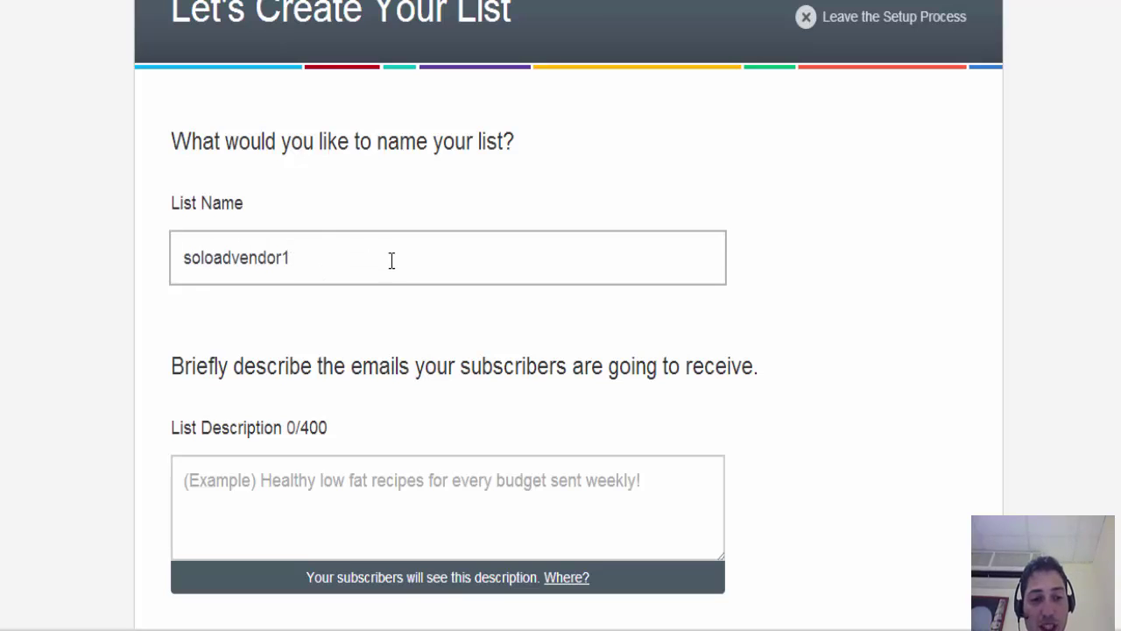
- Describe the list as 'How to build a profitable business from home step-by-step' and continue
{"action": "left_click", "coordinate": [410, 490]}
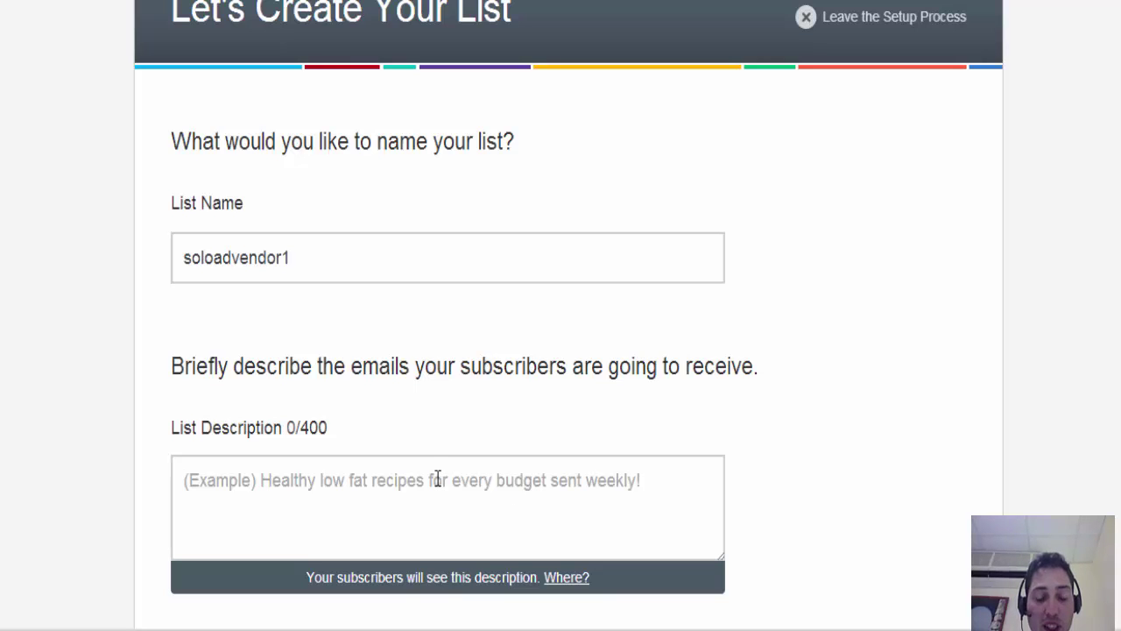
{"action": "type", "text": "How "}
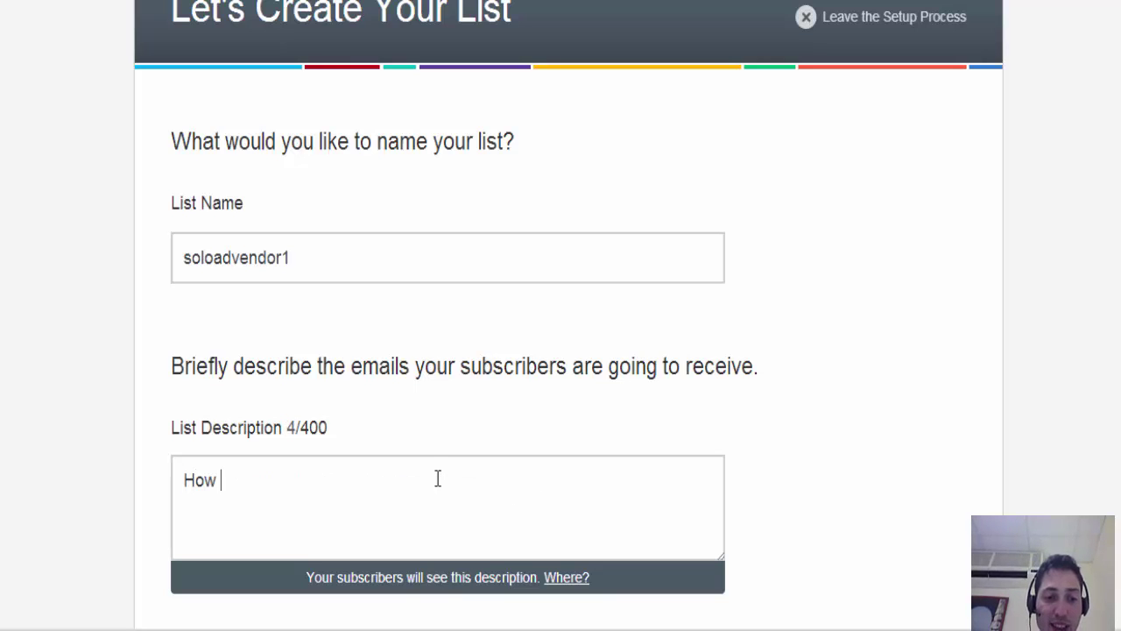
{"action": "type", "text": "to "}
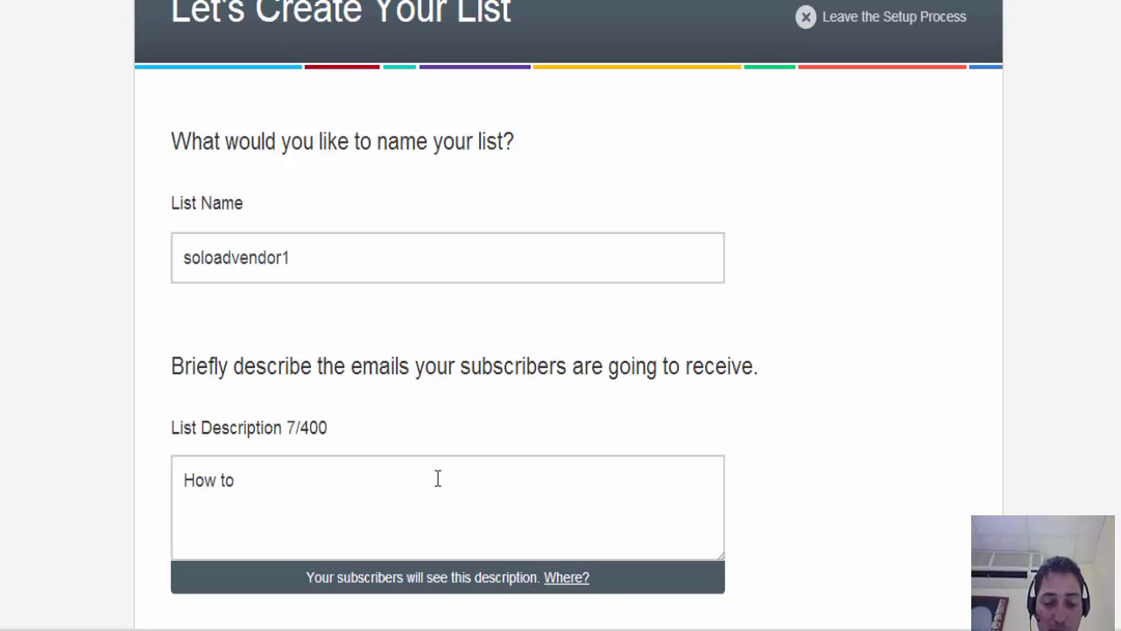
{"action": "type", "text": "build a pr"}
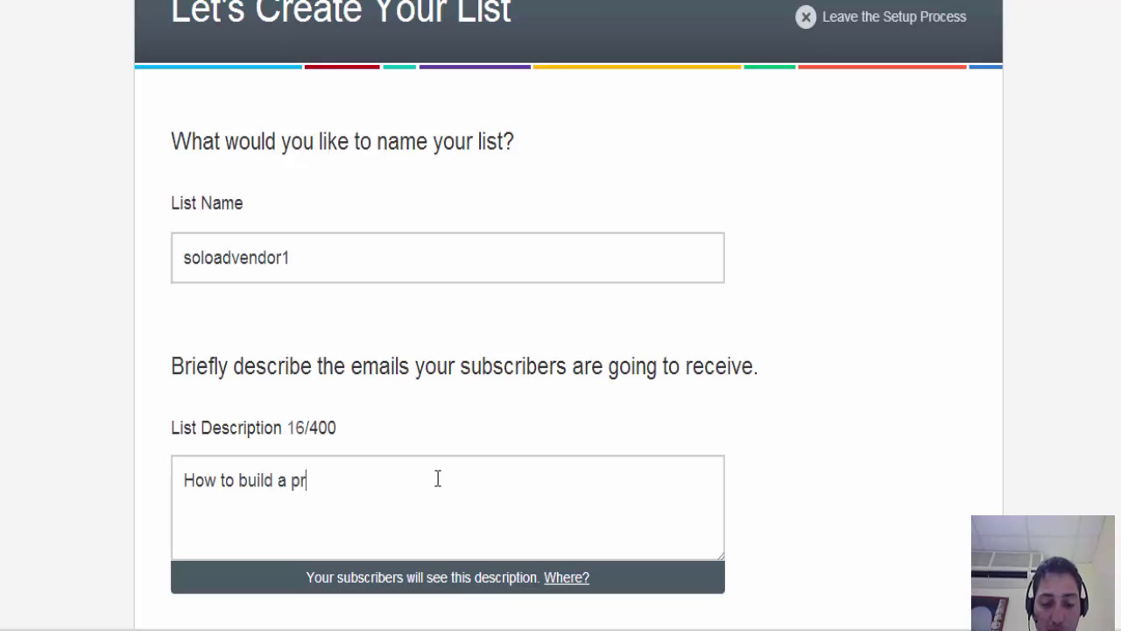
{"action": "type", "text": "ofitable businesss"}
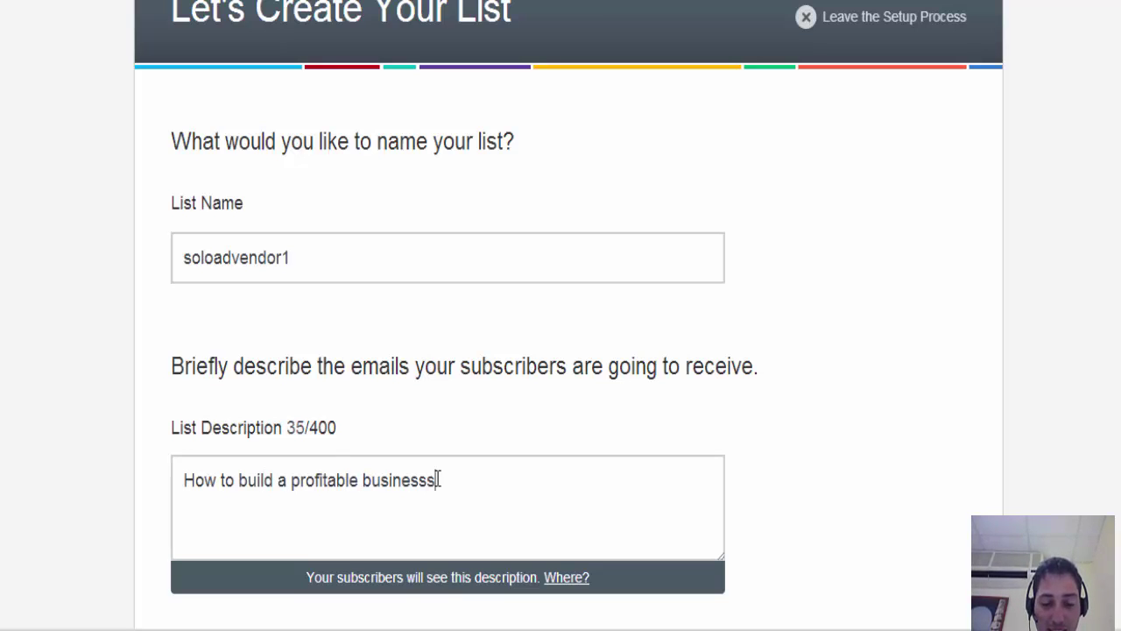
{"action": "key", "text": "BackSpace"}
{"action": "type", "text": "from home step-by-step"}
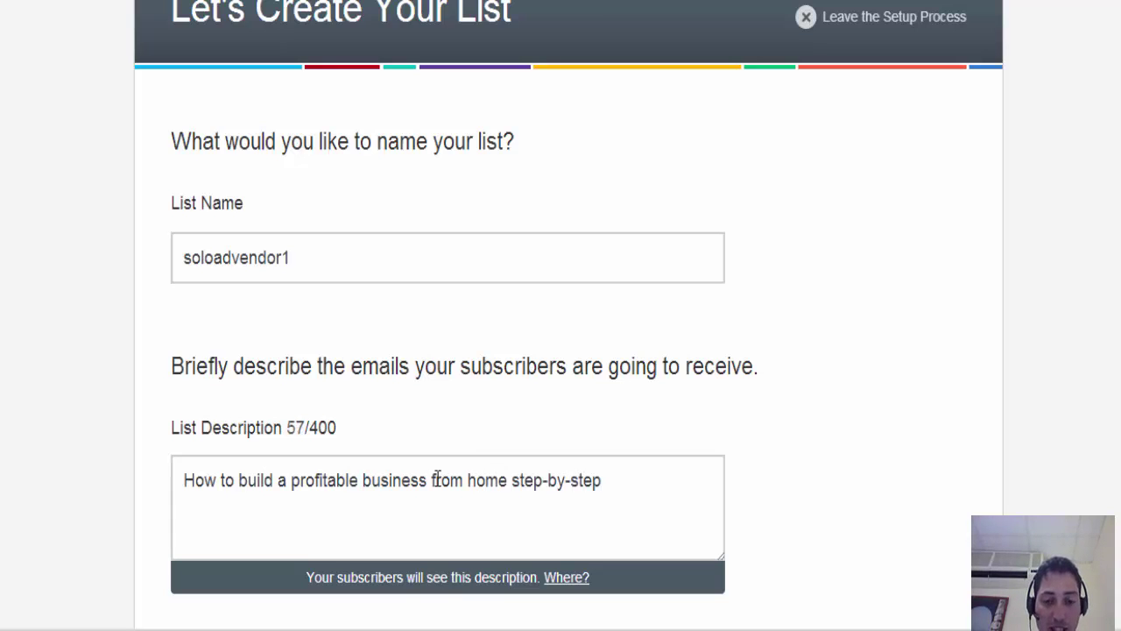
{"action": "scroll", "coordinate": [436, 478], "scroll_direction": "down", "scroll_amount": 2}
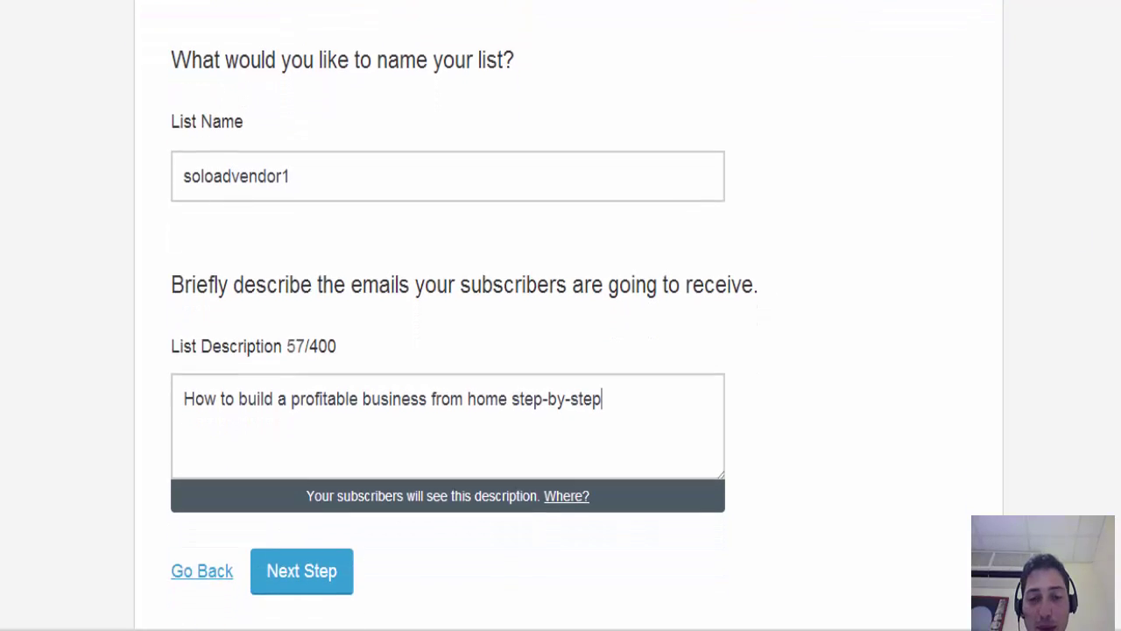
{"action": "scroll", "coordinate": [1115, 340], "scroll_direction": "down", "scroll_amount": 1}
{"action": "left_click", "coordinate": [288, 428]}
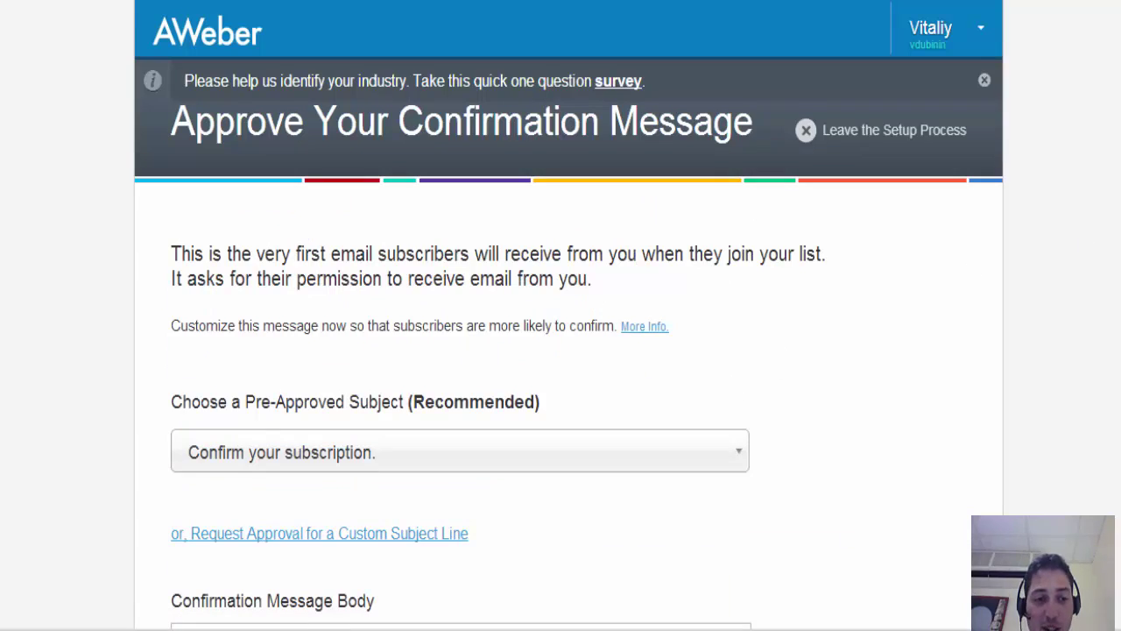
- Scroll down the Approve Your Confirmation Message page to approve it and create the list
{"action": "scroll", "coordinate": [568, 350], "scroll_direction": "down", "scroll_amount": 1}
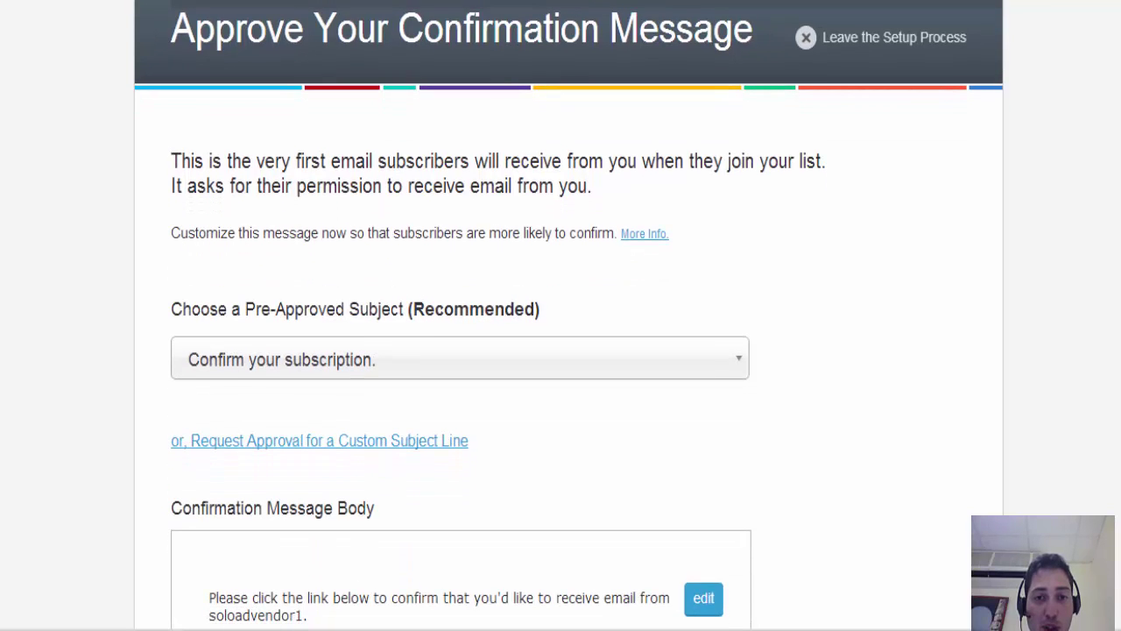
{"action": "scroll", "coordinate": [568, 351], "scroll_direction": "down", "scroll_amount": 8}
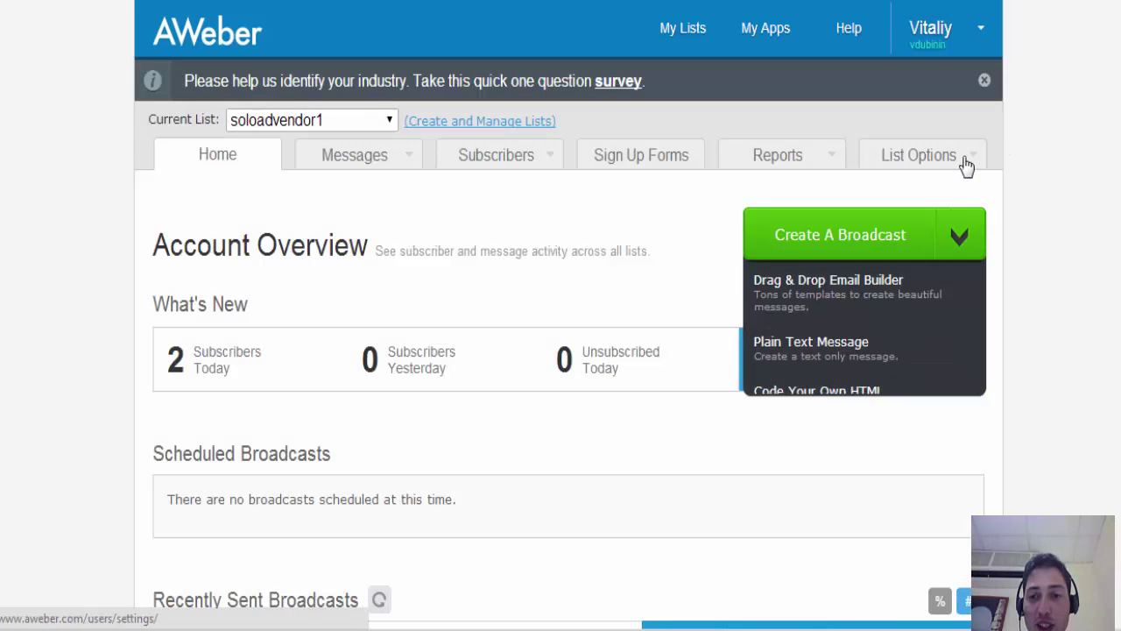
- Open soloadvendor1's Confirmed Opt-In settings and turn off opt-in for web forms
{"action": "mouse_move", "coordinate": [966, 166]}
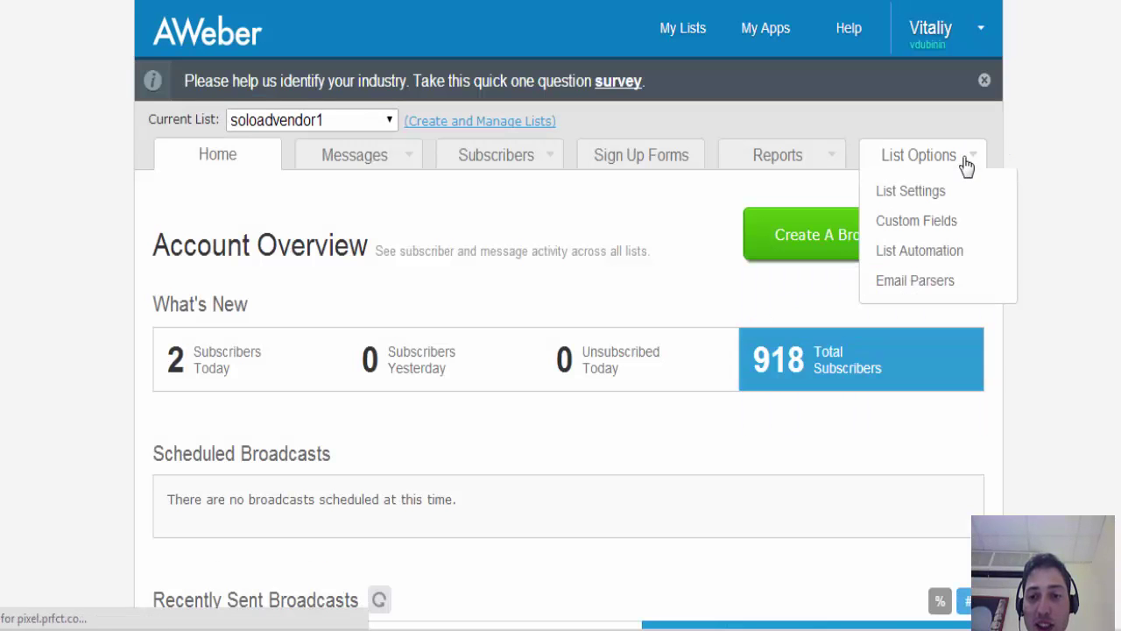
{"action": "left_click", "coordinate": [920, 199]}
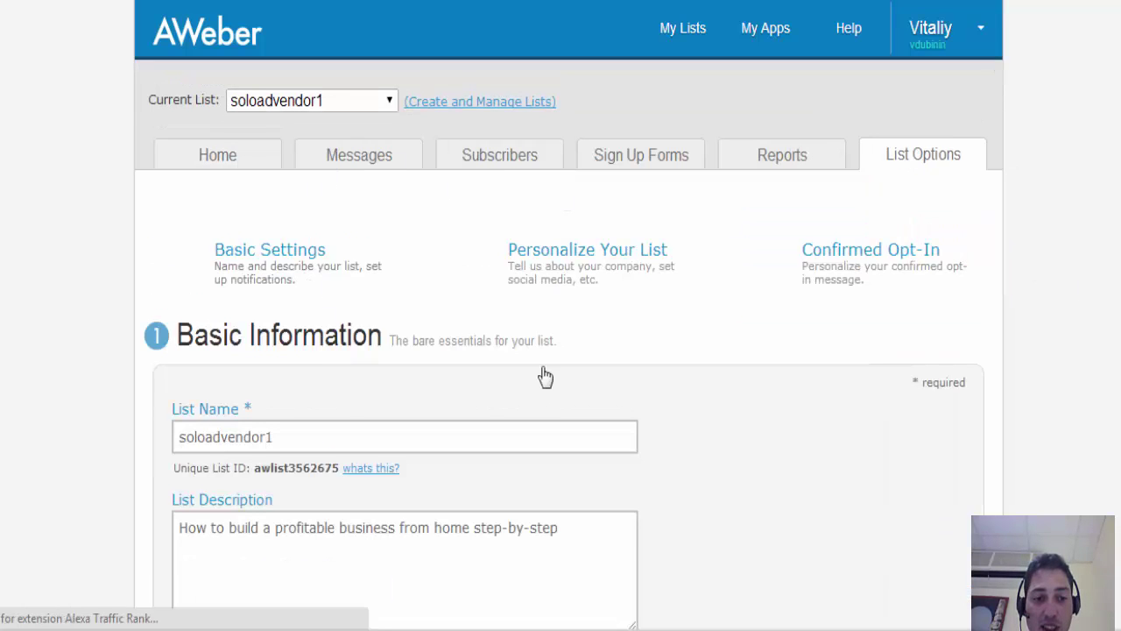
{"action": "scroll", "coordinate": [560, 350], "scroll_direction": "down", "scroll_amount": 4}
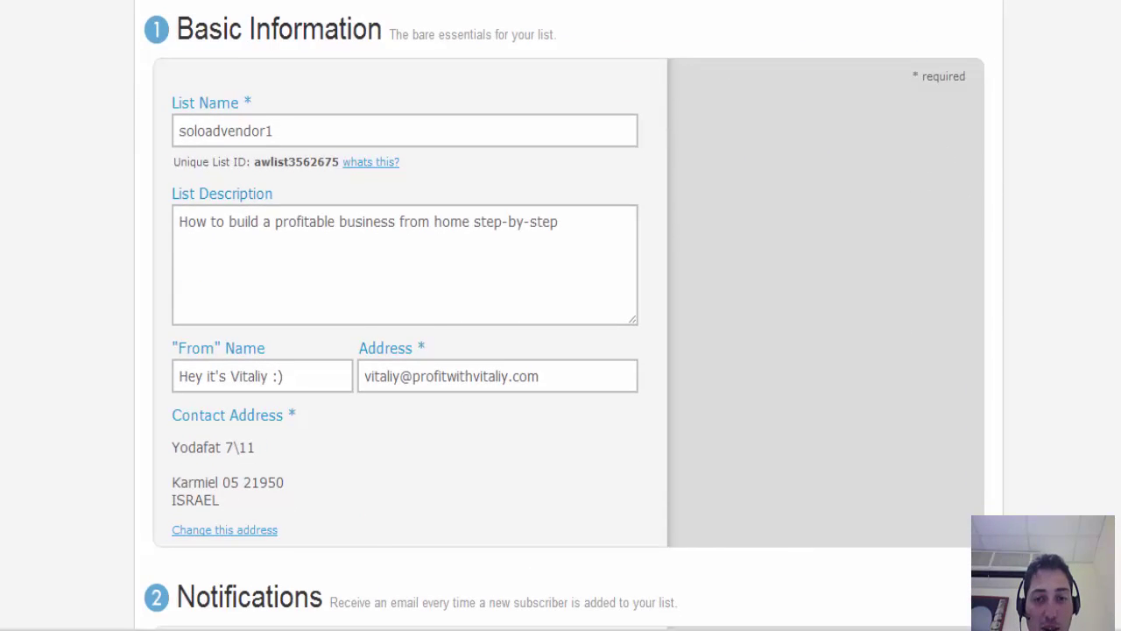
{"action": "scroll", "coordinate": [561, 351], "scroll_direction": "up", "scroll_amount": 3}
{"action": "left_click", "coordinate": [854, 218]}
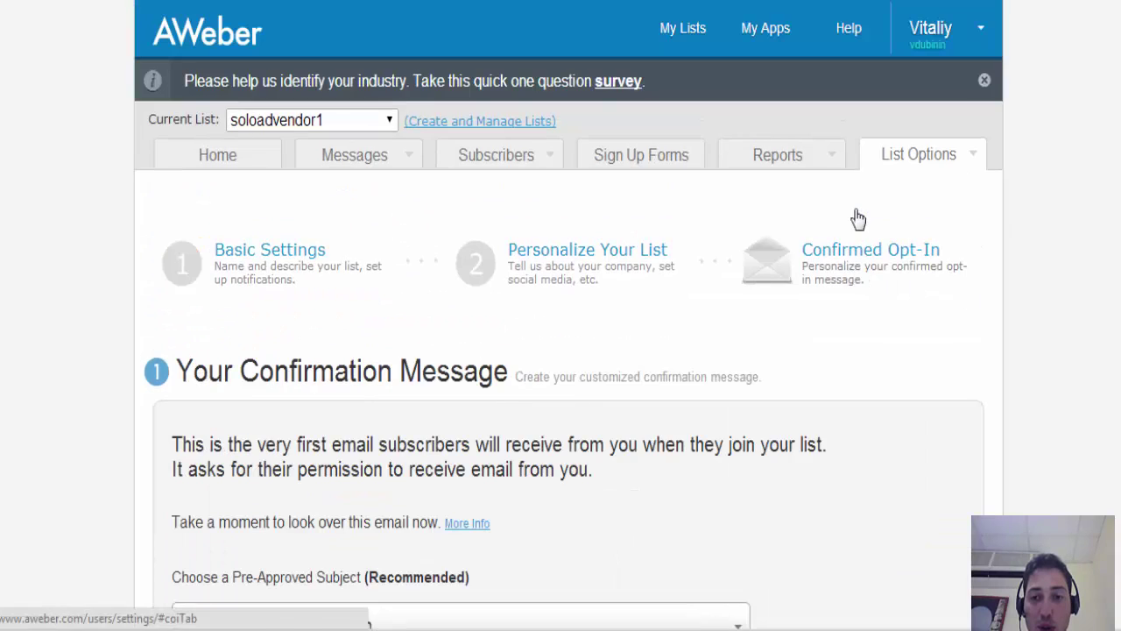
{"action": "scroll", "coordinate": [517, 497], "scroll_direction": "down", "scroll_amount": 10}
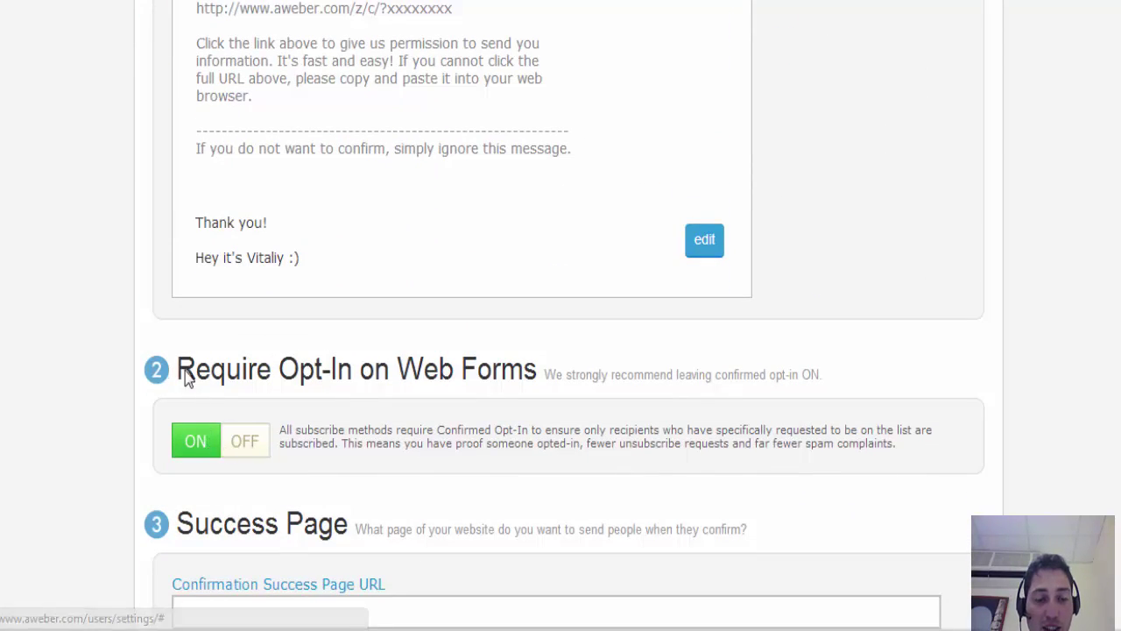
{"action": "left_click", "coordinate": [254, 445]}
{"action": "left_click", "coordinate": [392, 418]}
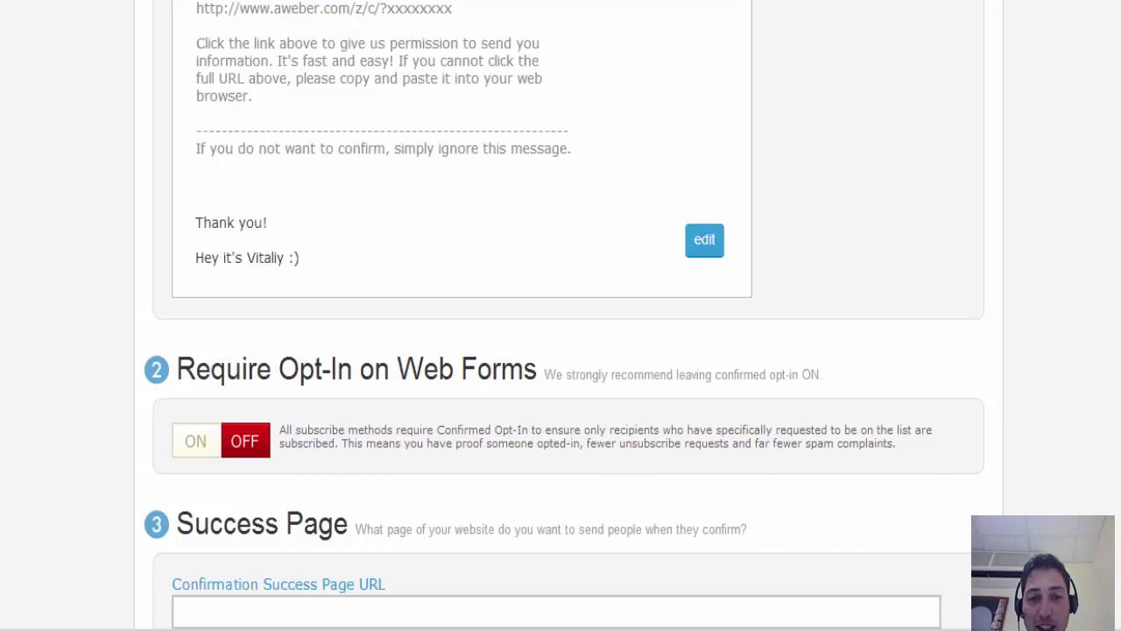
- Review the confirmation message and empty Success Page field on the Confirmed Opt-In page
{"action": "scroll", "coordinate": [564, 316], "scroll_direction": "up", "scroll_amount": 1}
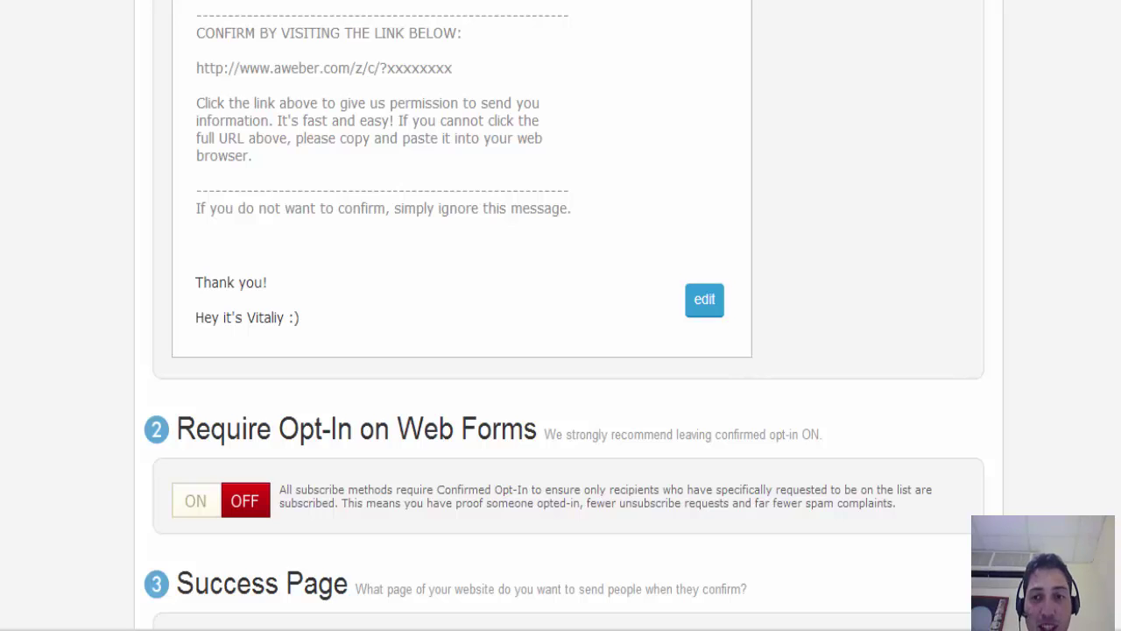
{"action": "scroll", "coordinate": [564, 316], "scroll_direction": "up", "scroll_amount": 3}
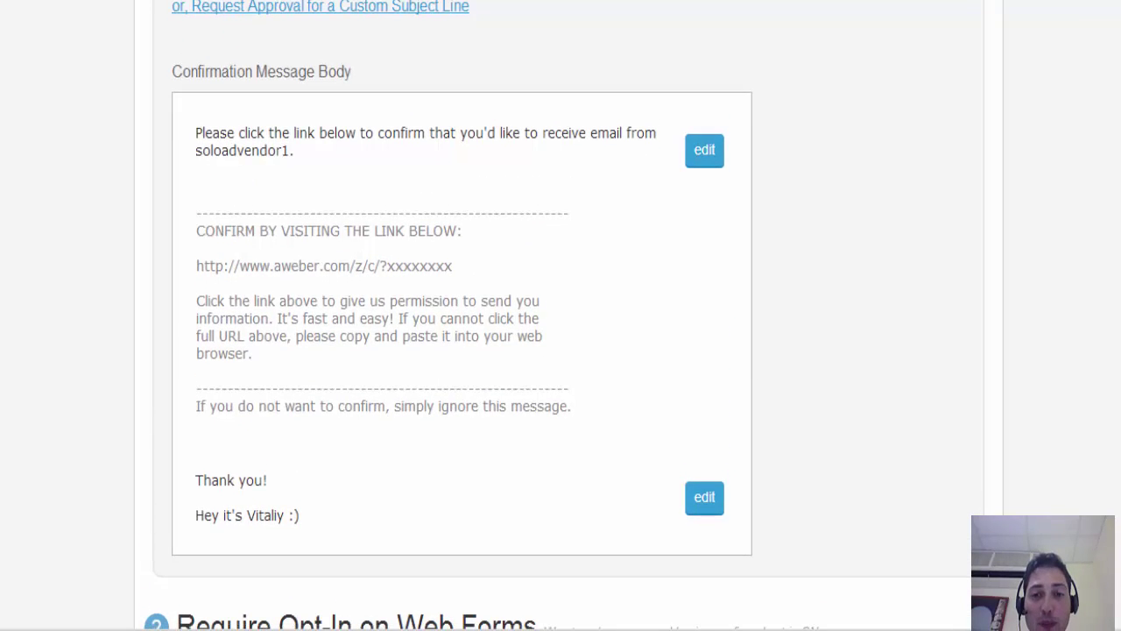
{"action": "scroll", "coordinate": [557, 315], "scroll_direction": "down", "scroll_amount": 2}
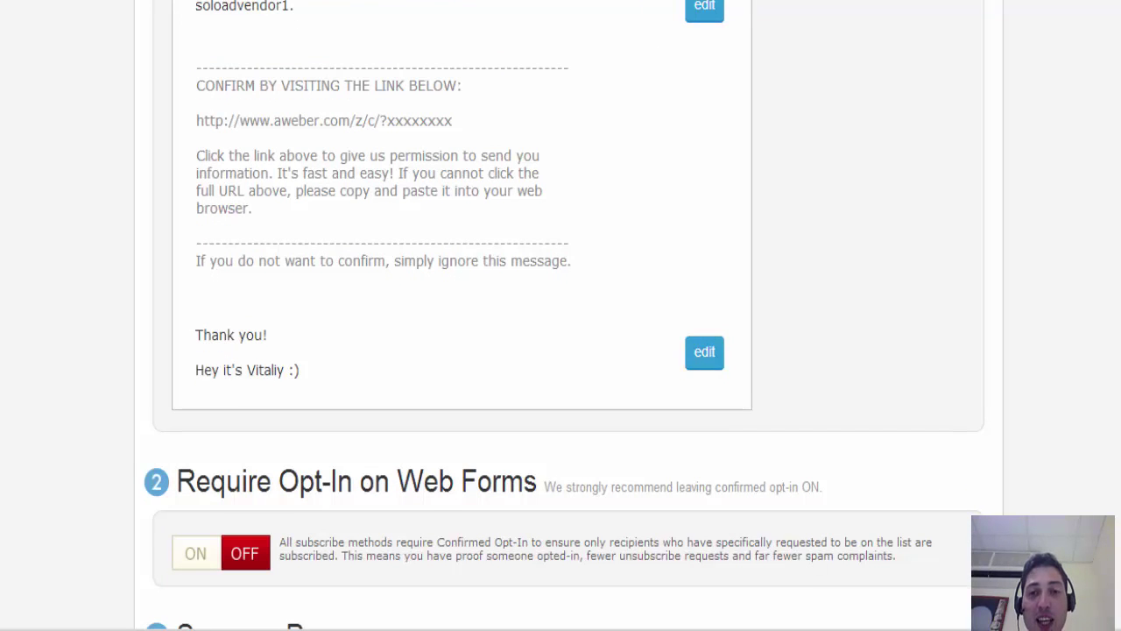
{"action": "scroll", "coordinate": [564, 315], "scroll_direction": "up", "scroll_amount": 3}
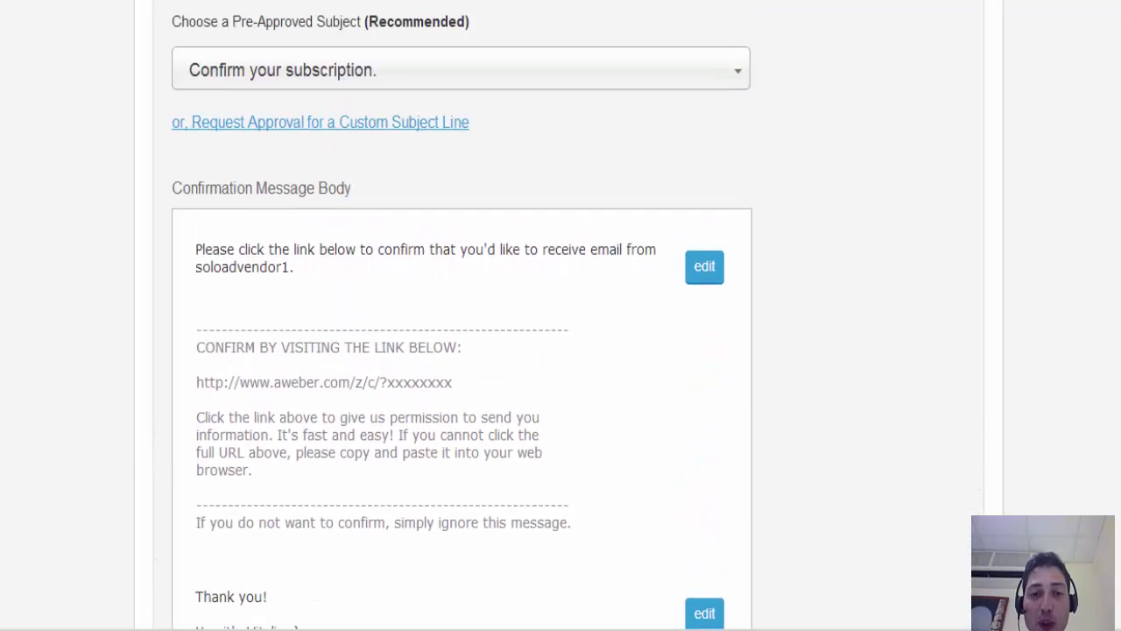
{"action": "scroll", "coordinate": [564, 315], "scroll_direction": "up", "scroll_amount": 5}
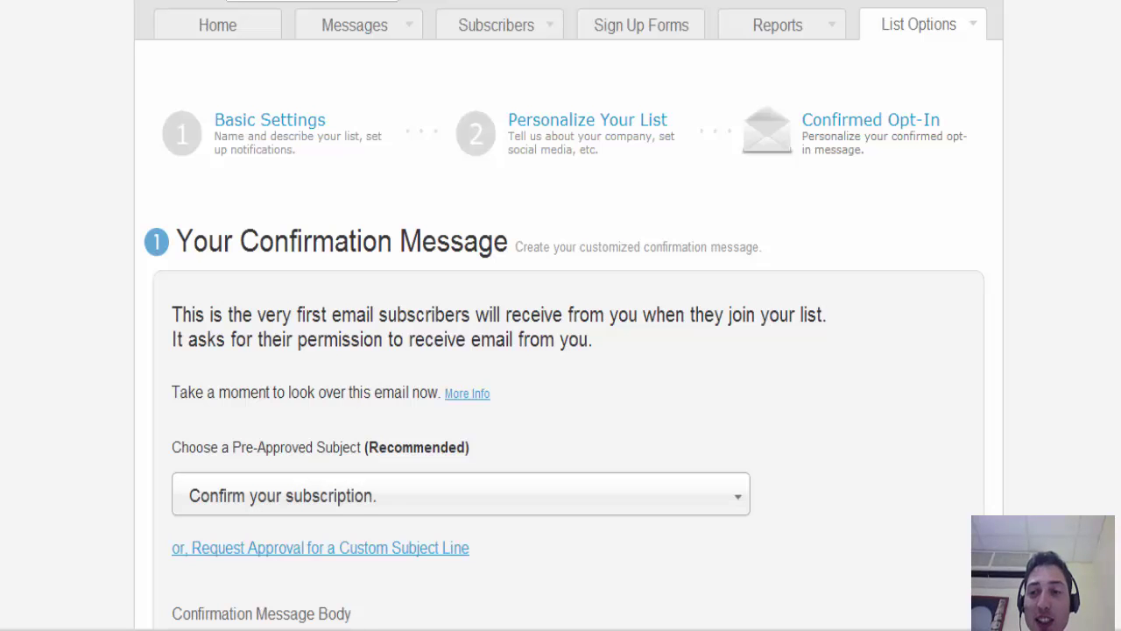
{"action": "scroll", "coordinate": [569, 315], "scroll_direction": "down", "scroll_amount": 2}
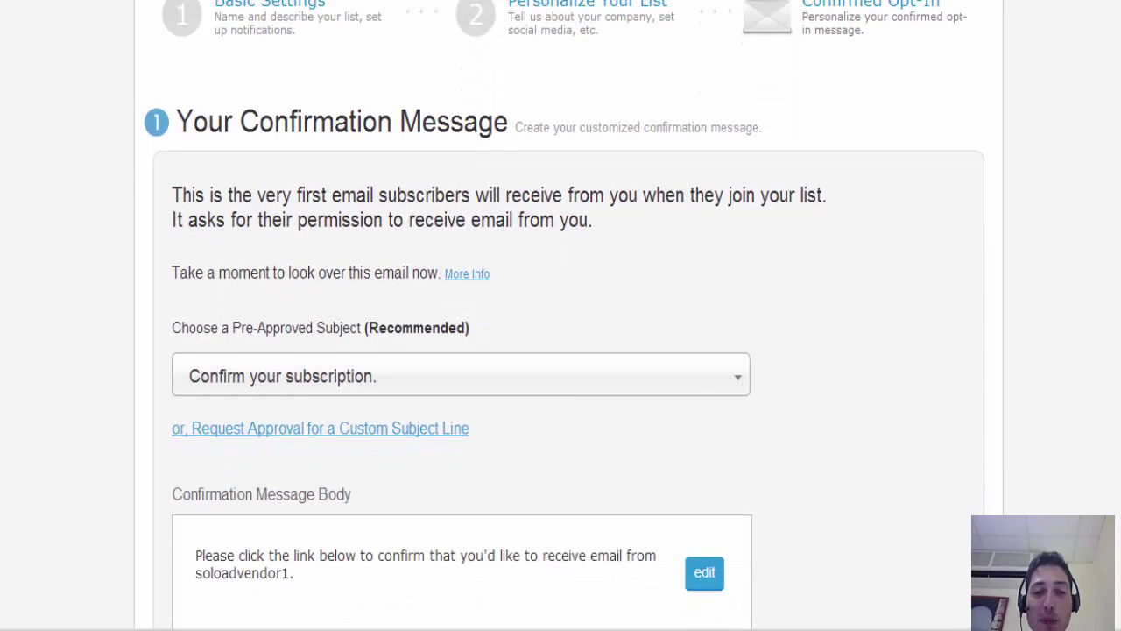
{"action": "scroll", "coordinate": [560, 316], "scroll_direction": "down", "scroll_amount": 5}
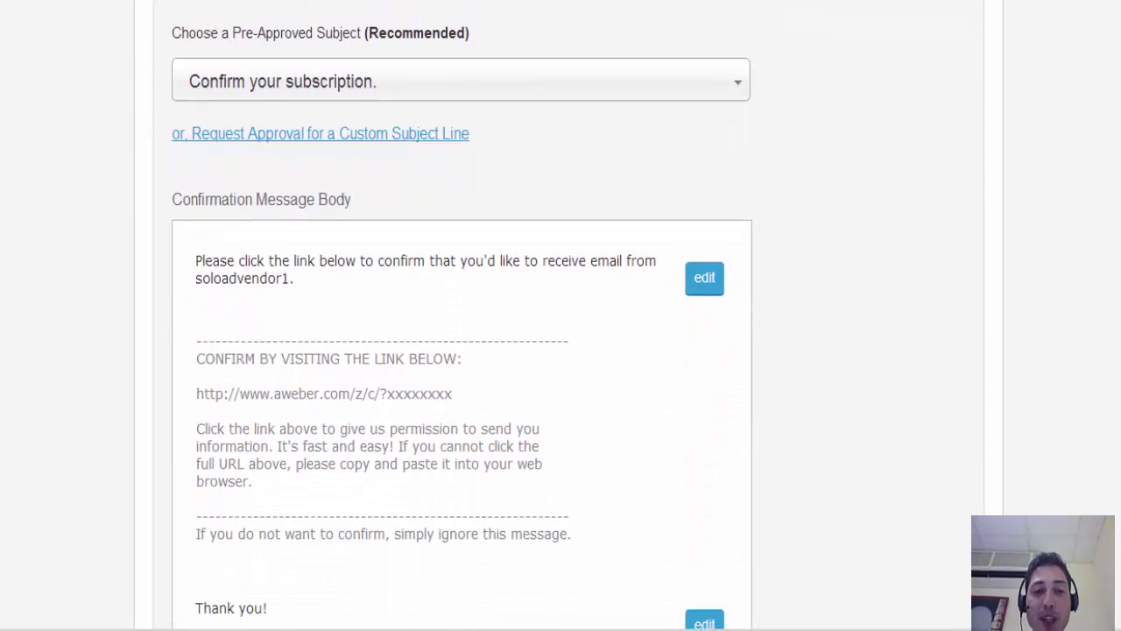
{"action": "scroll", "coordinate": [561, 315], "scroll_direction": "down", "scroll_amount": 3}
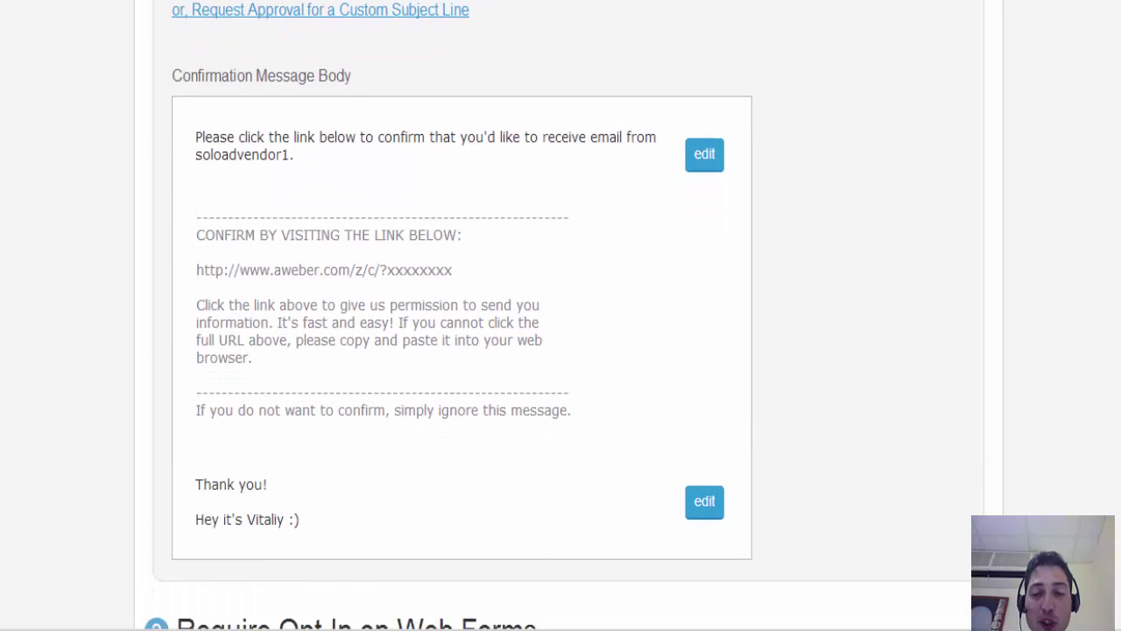
{"action": "scroll", "coordinate": [215, 433], "scroll_direction": "down", "scroll_amount": 5}
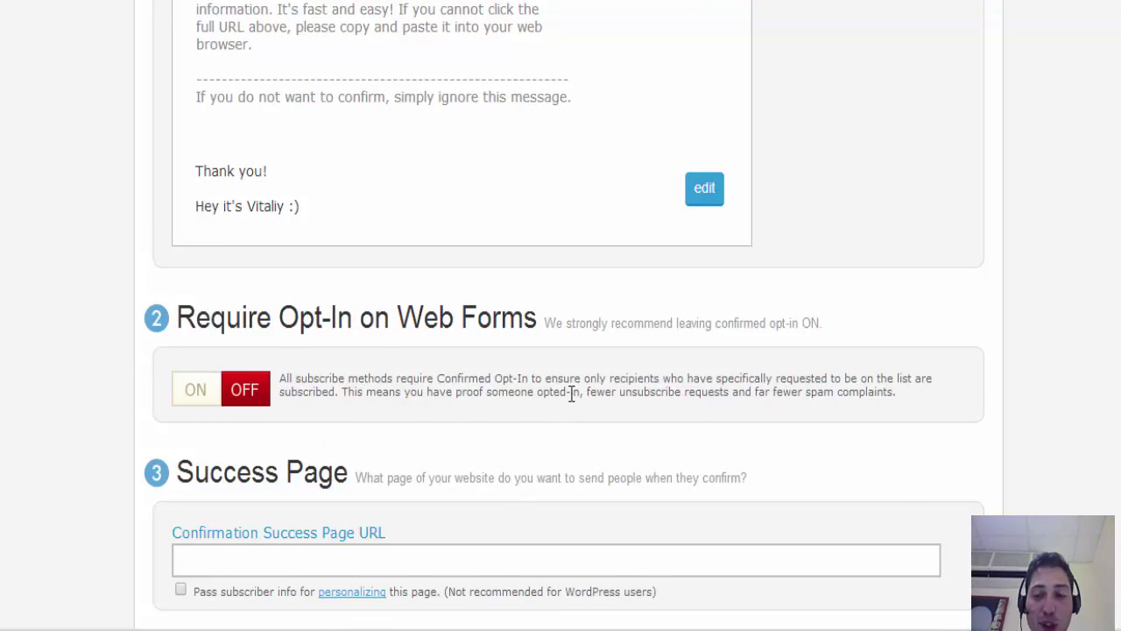
{"action": "scroll", "coordinate": [561, 315], "scroll_direction": "down", "scroll_amount": 1}
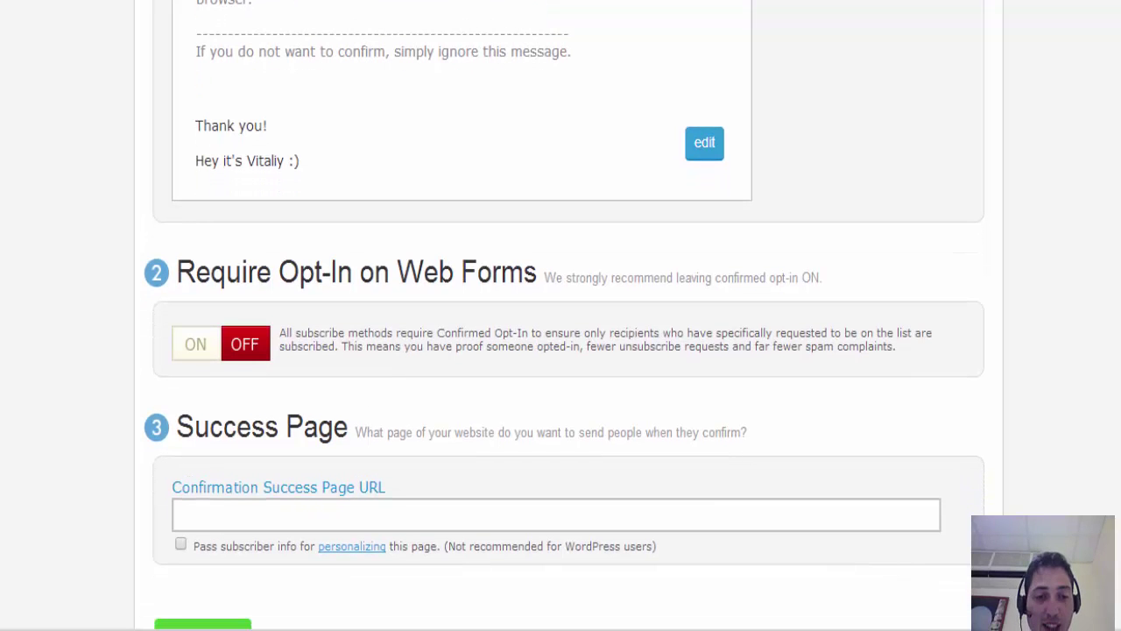
{"action": "scroll", "coordinate": [560, 315], "scroll_direction": "up", "scroll_amount": 10}
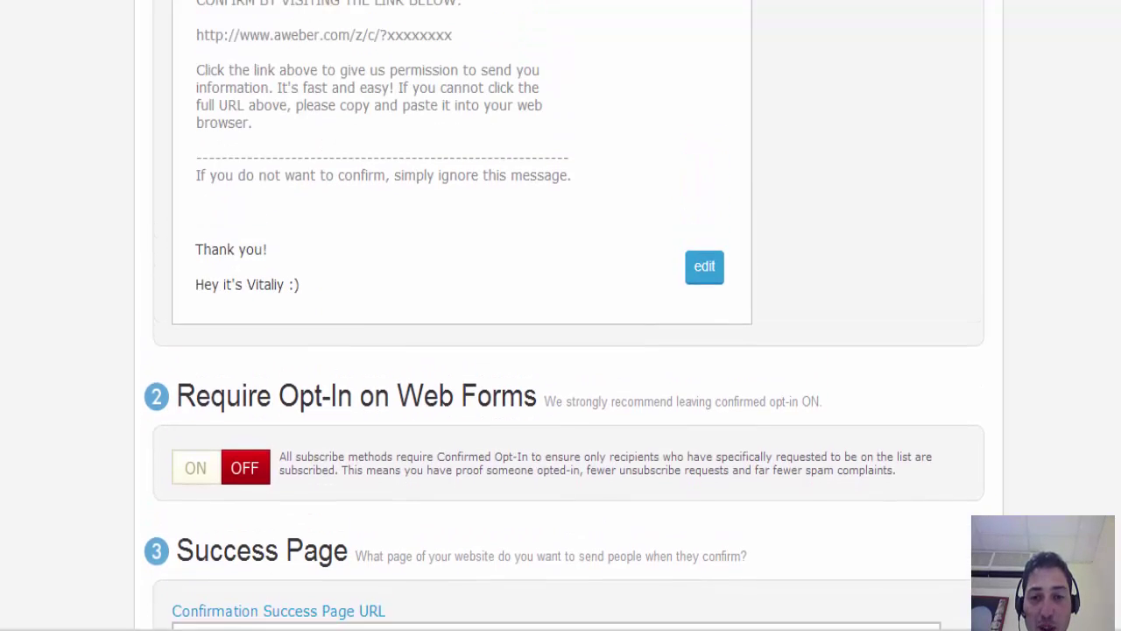
{"action": "scroll", "coordinate": [561, 315], "scroll_direction": "up", "scroll_amount": 1}
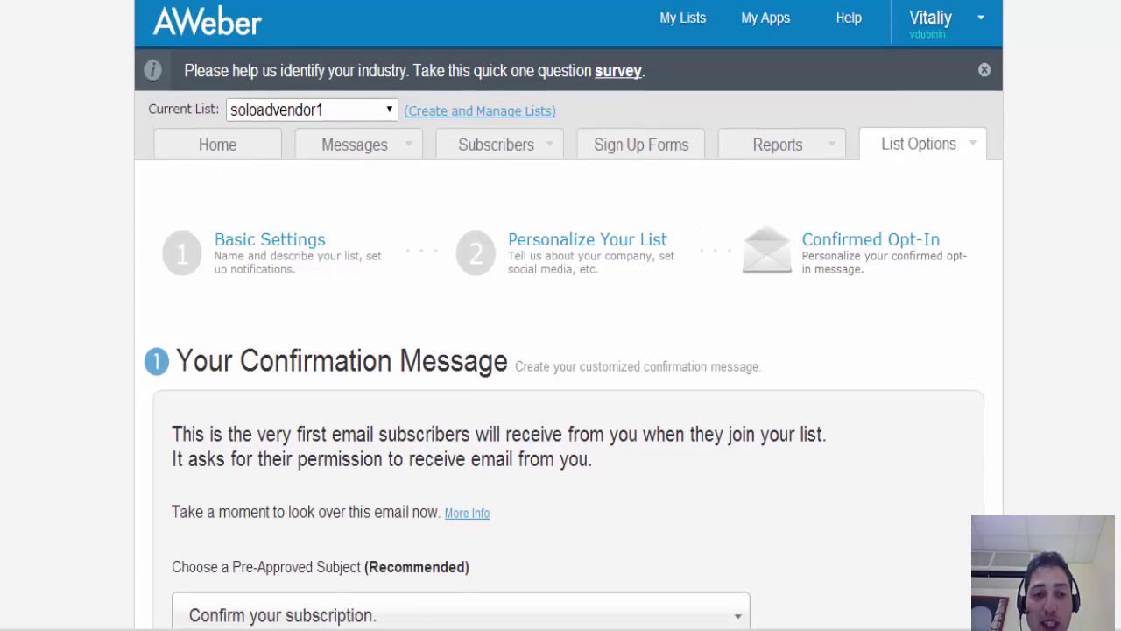
- Go from Basic Settings to Personalize Your List and click into the empty Email Signature box
{"action": "left_click", "coordinate": [313, 238]}
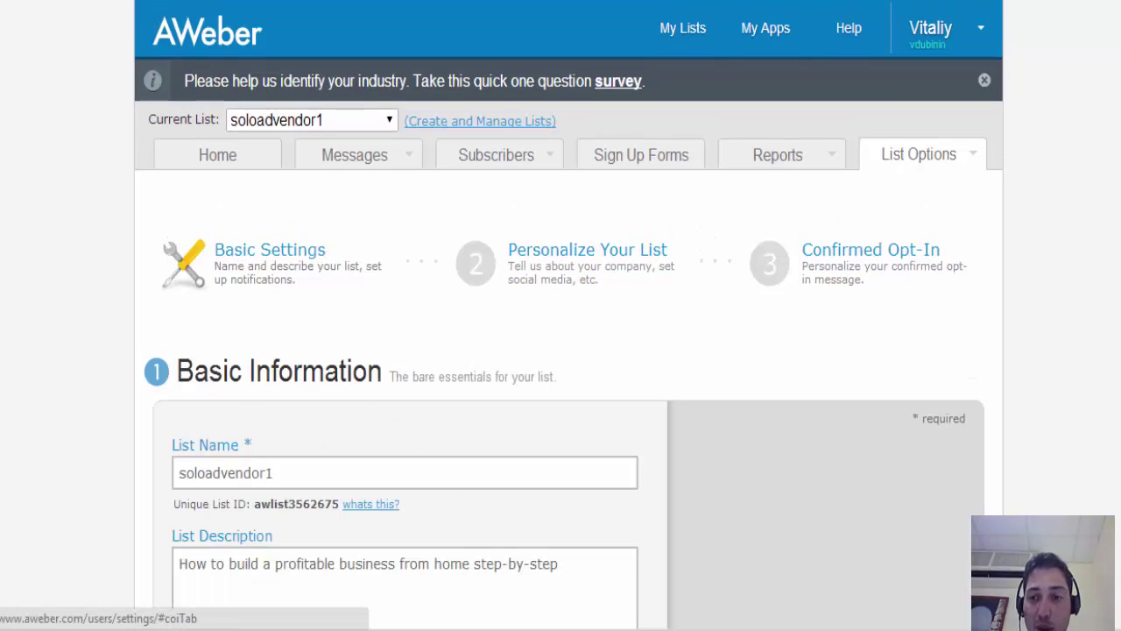
{"action": "scroll", "coordinate": [443, 140], "scroll_direction": "down", "scroll_amount": 5}
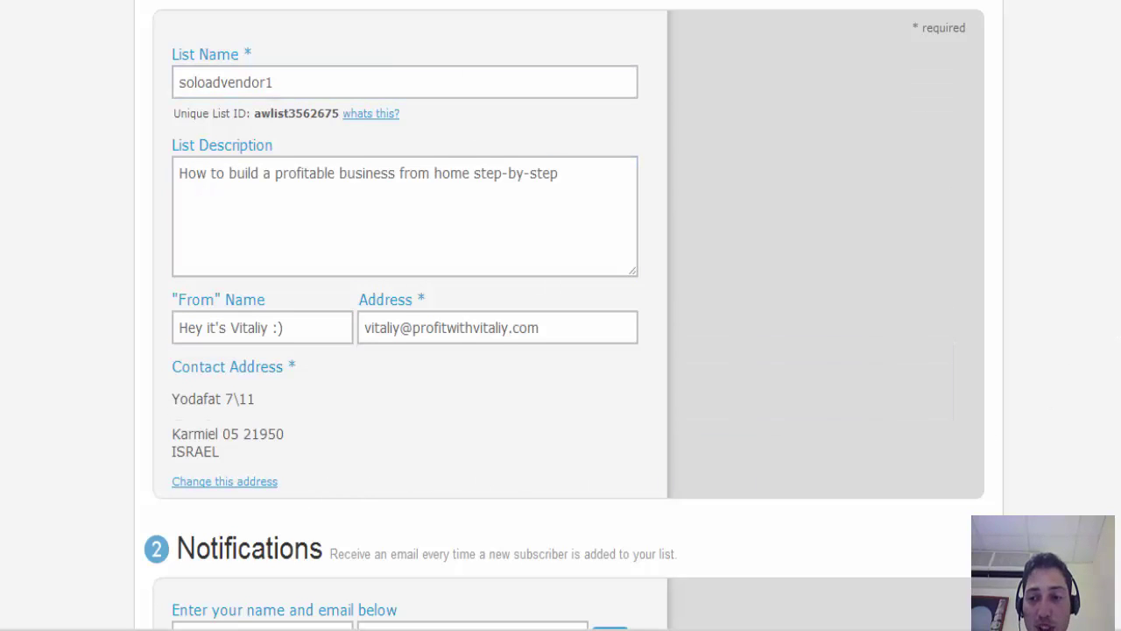
{"action": "scroll", "coordinate": [560, 316], "scroll_direction": "up", "scroll_amount": 1}
{"action": "scroll", "coordinate": [609, 178], "scroll_direction": "down", "scroll_amount": 1}
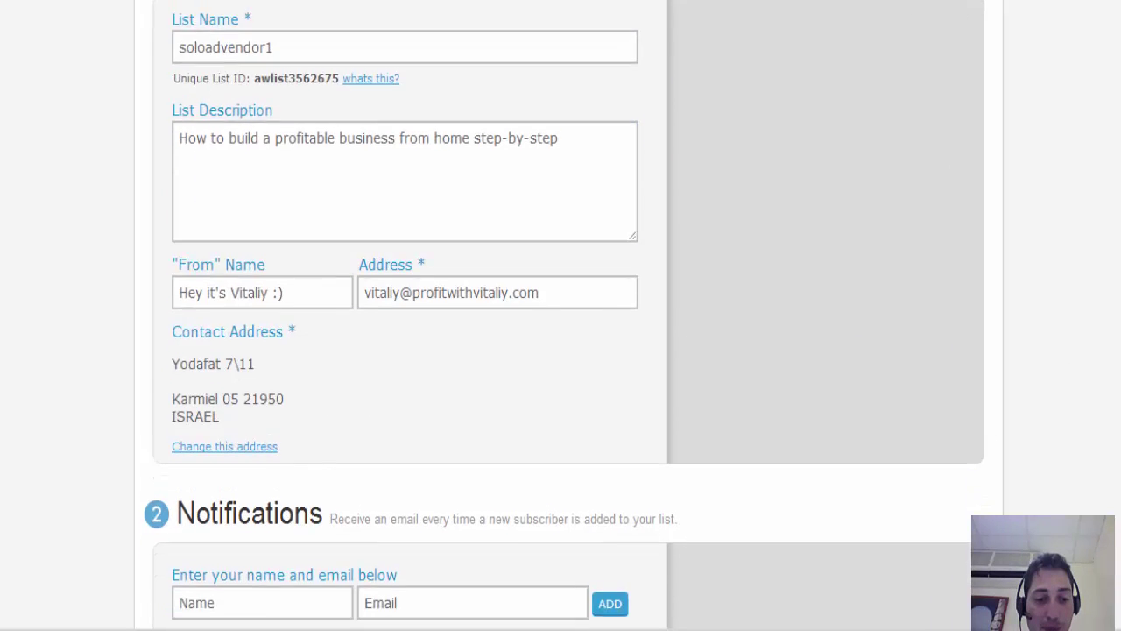
{"action": "scroll", "coordinate": [609, 178], "scroll_direction": "up", "scroll_amount": 4}
{"action": "left_click", "coordinate": [609, 178]}
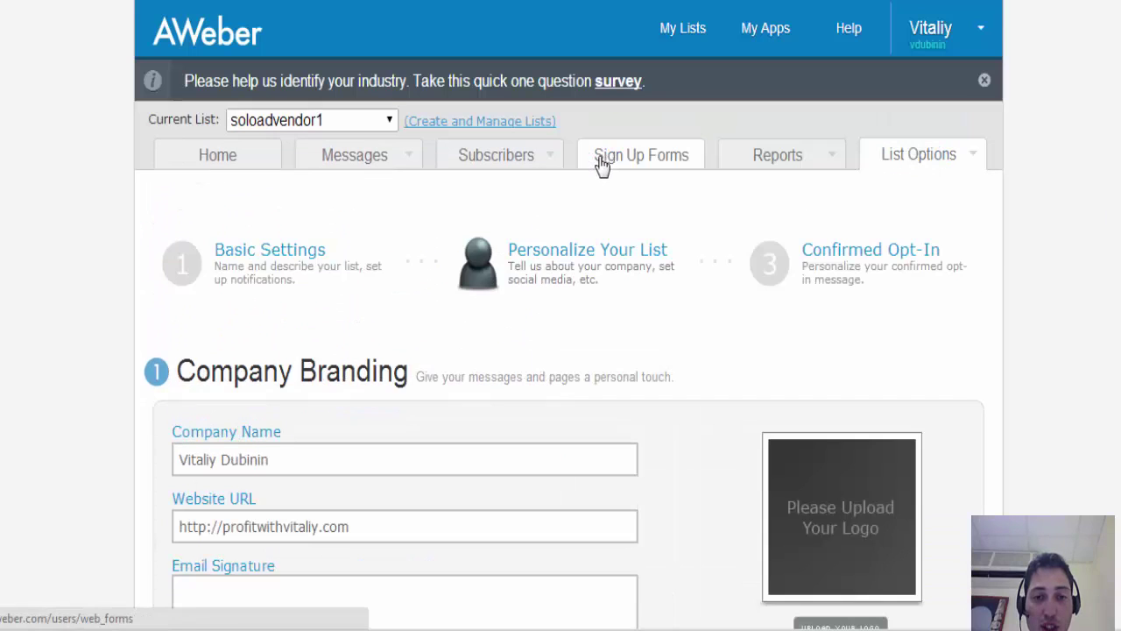
{"action": "scroll", "coordinate": [829, 118], "scroll_direction": "down", "scroll_amount": 2}
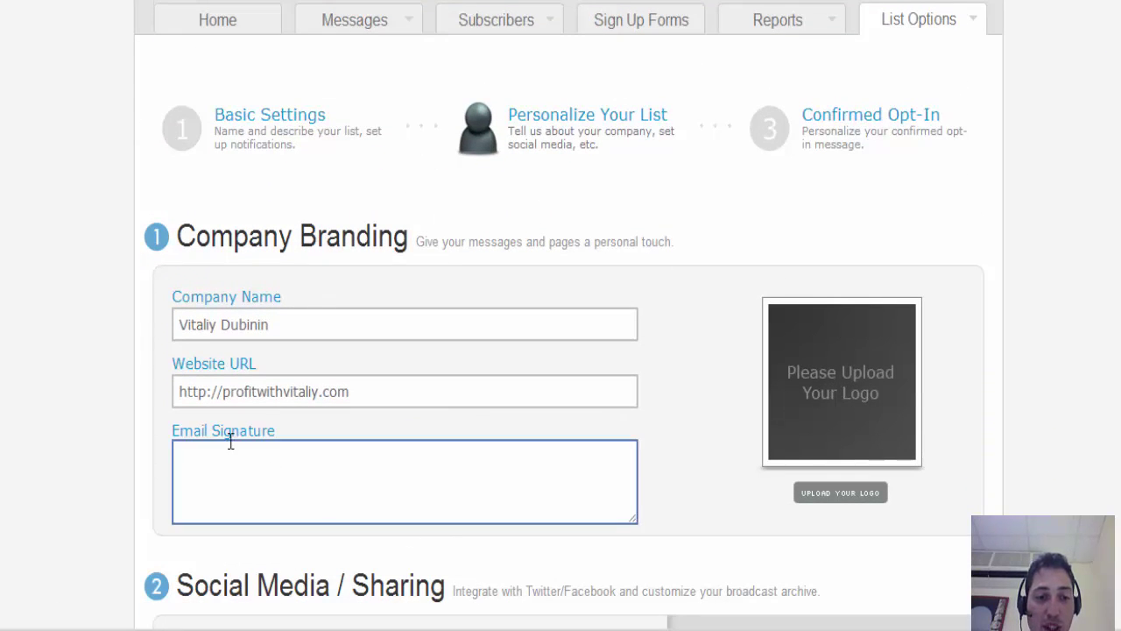
{"action": "left_click", "coordinate": [259, 470]}
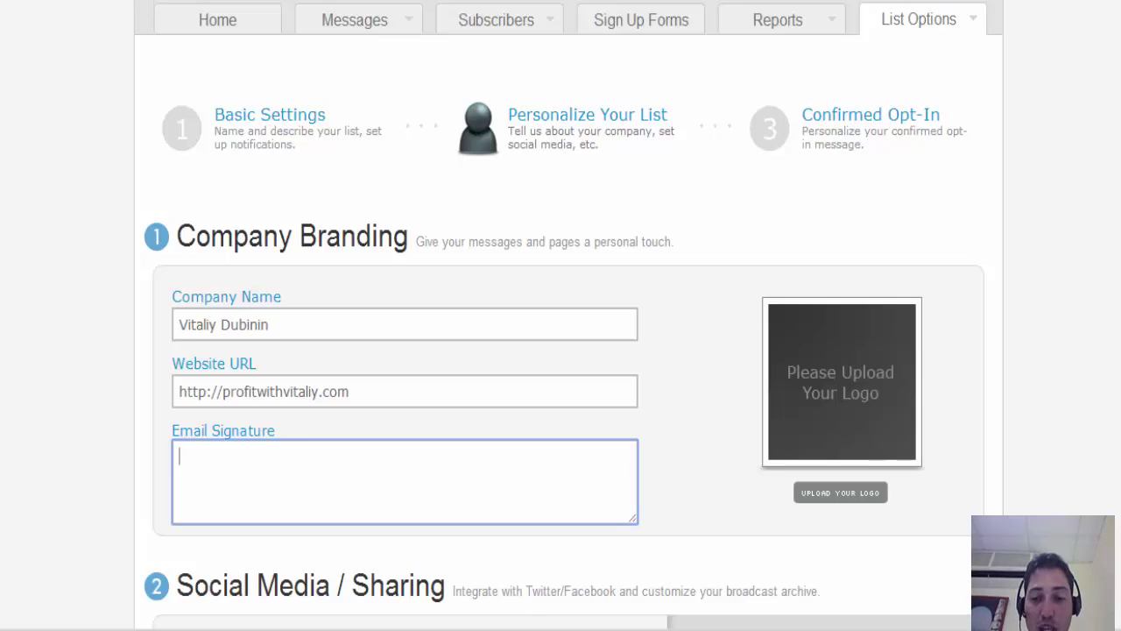
{"action": "left_click", "coordinate": [866, 629]}
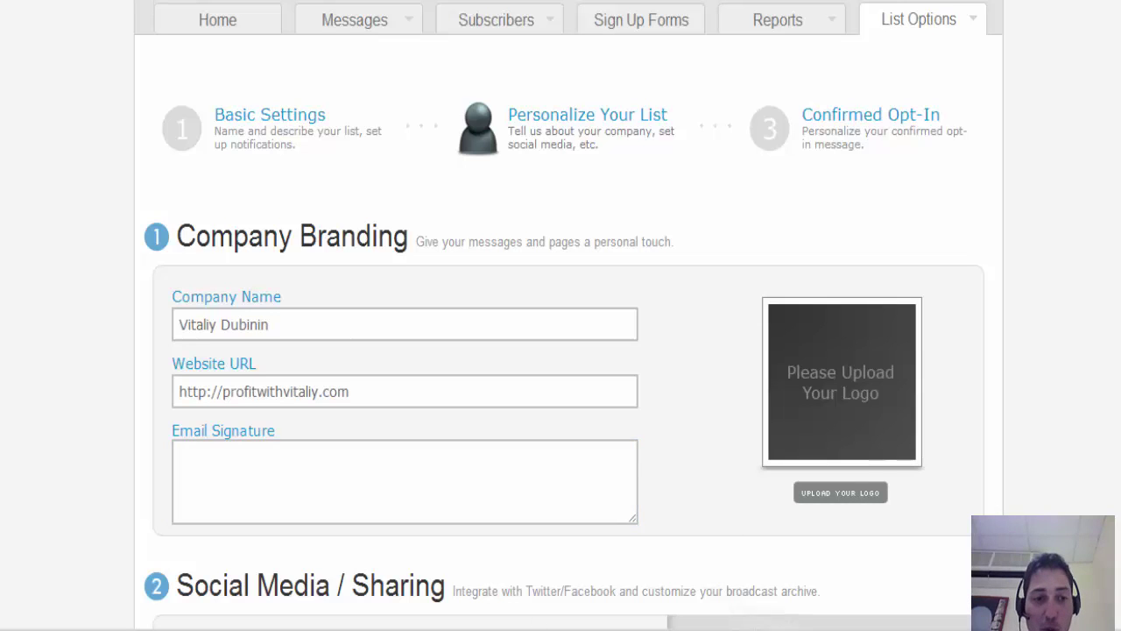
- Copy the prepared signature from the text editor and paste it into Email Signature
{"action": "left_click_drag", "start_coordinate": [289, 274], "coordinate": [7, 19]}
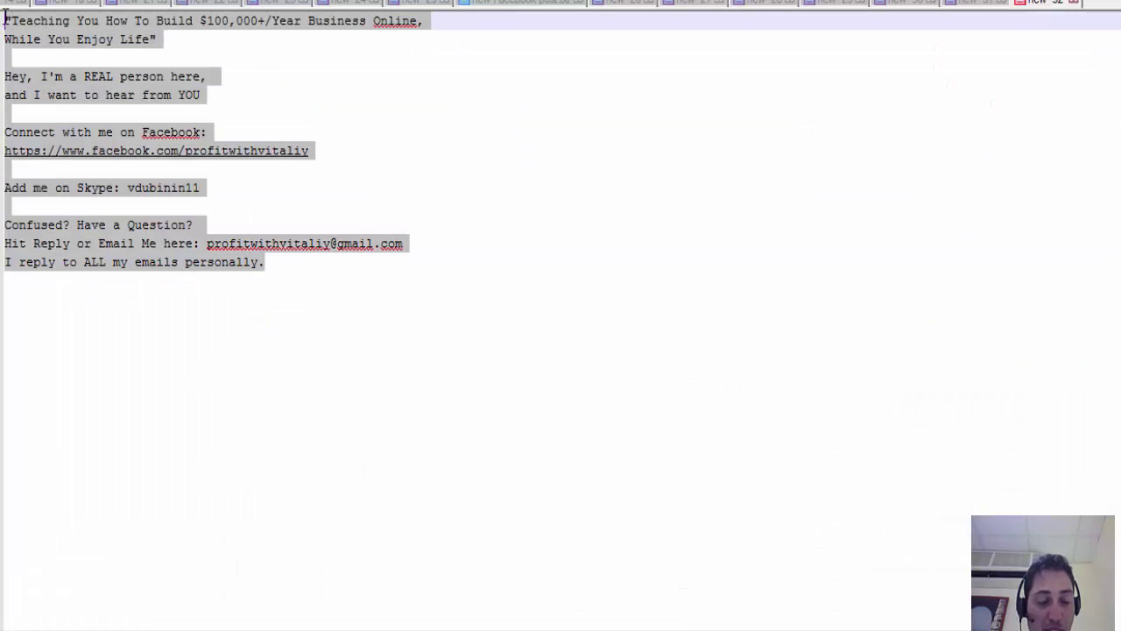
{"action": "key", "text": "ctrl+c"}
{"action": "key", "text": "alt+Tab"}
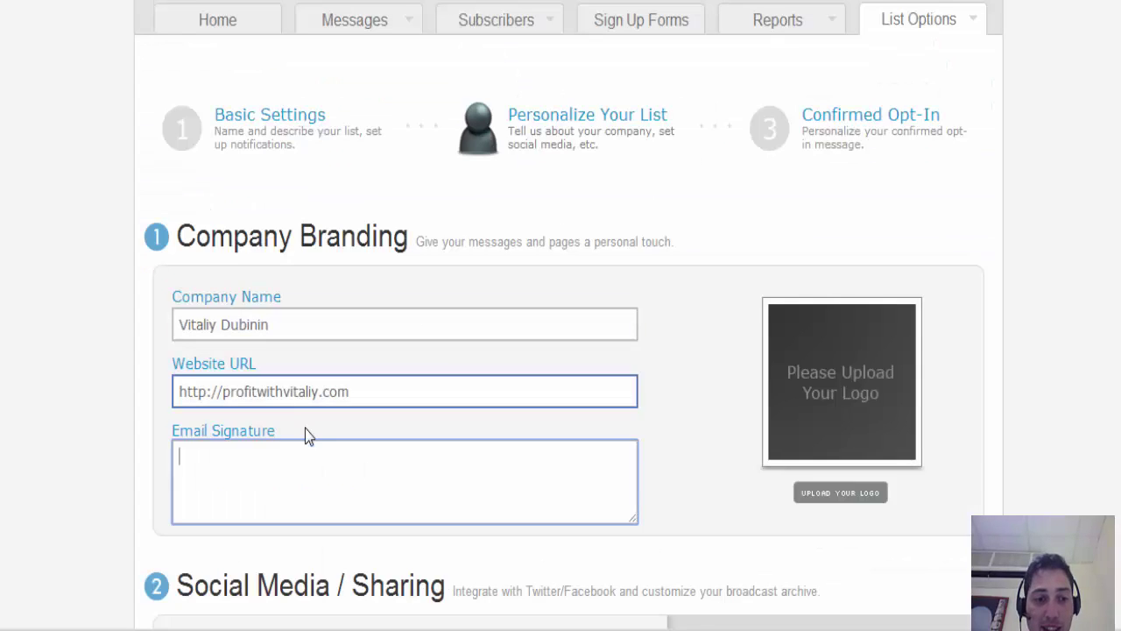
{"action": "key", "text": "ctrl+v"}
{"action": "left_click_drag", "start_coordinate": [628, 493], "coordinate": [627, 464]}
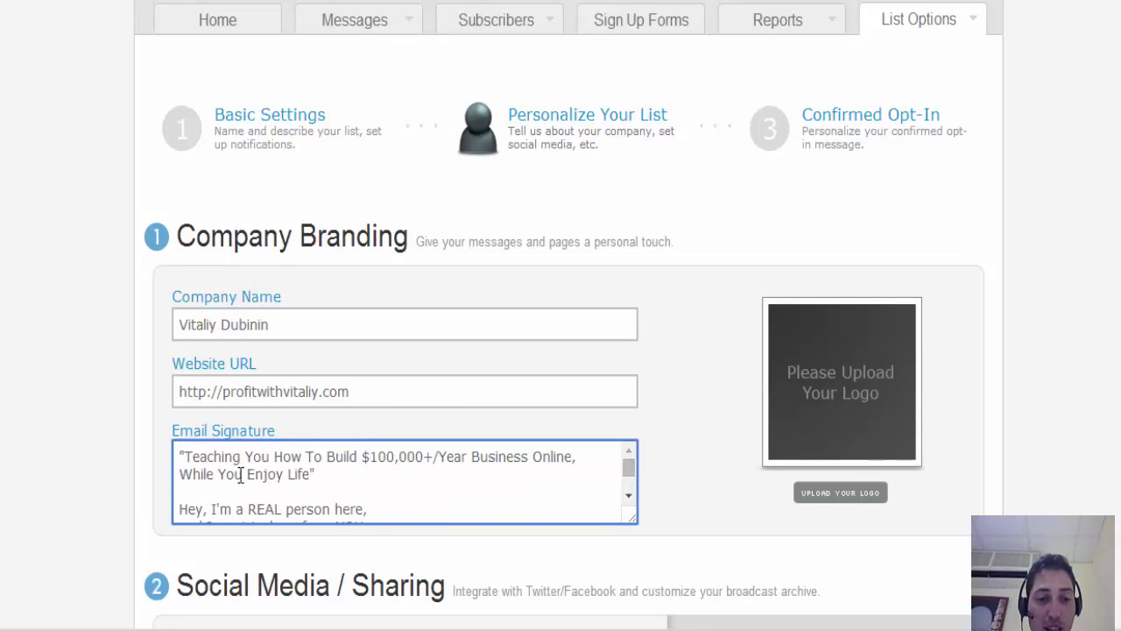
{"action": "mouse_move", "coordinate": [179, 456]}
{"action": "left_mouse_down"}
{"action": "mouse_move", "coordinate": [289, 451]}
{"action": "mouse_move", "coordinate": [359, 470]}
{"action": "left_mouse_up"}
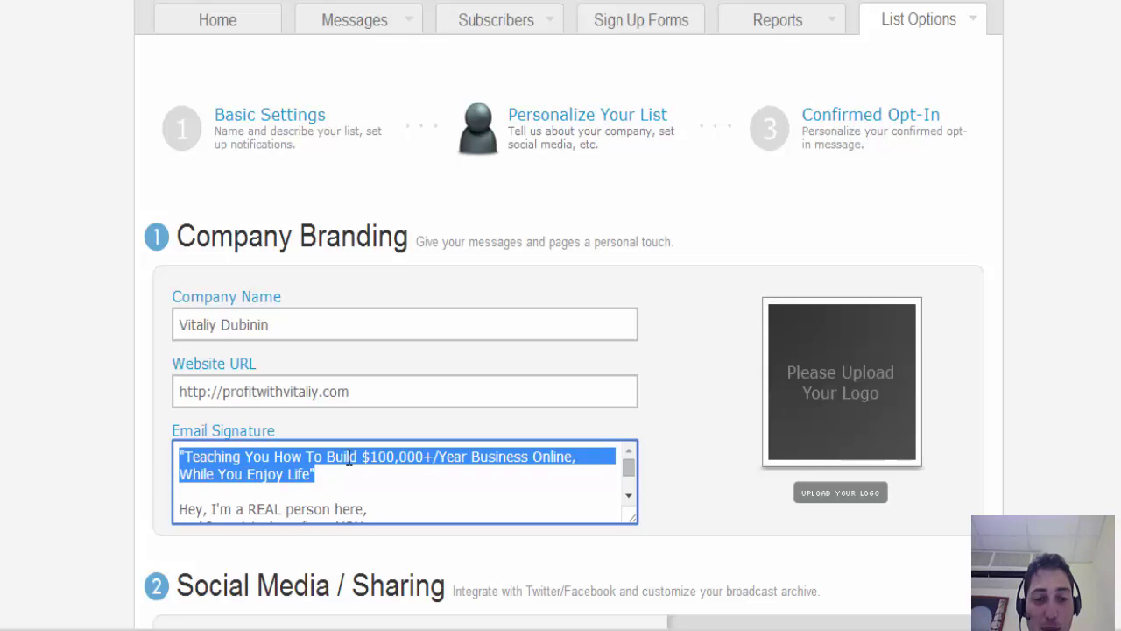
{"action": "left_click", "coordinate": [443, 491]}
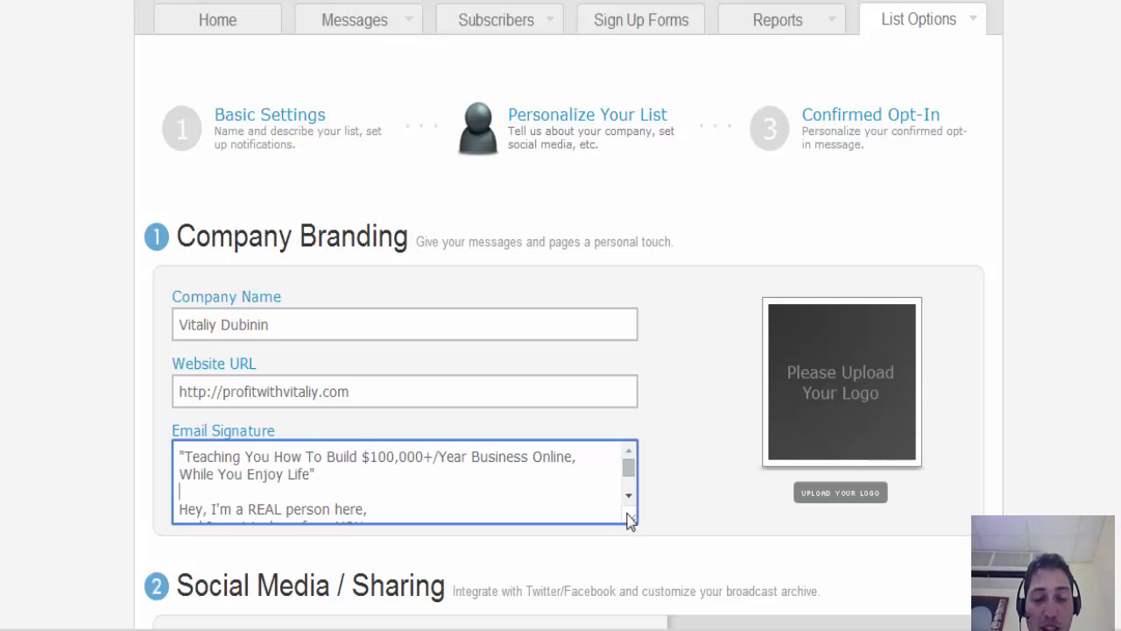
- Enlarge the Email Signature box to show the whole multi-line signature
{"action": "mouse_move", "coordinate": [629, 519]}
{"action": "left_mouse_down"}
{"action": "mouse_move", "coordinate": [693, 608]}
{"action": "mouse_move", "coordinate": [727, 629]}
{"action": "left_mouse_up"}
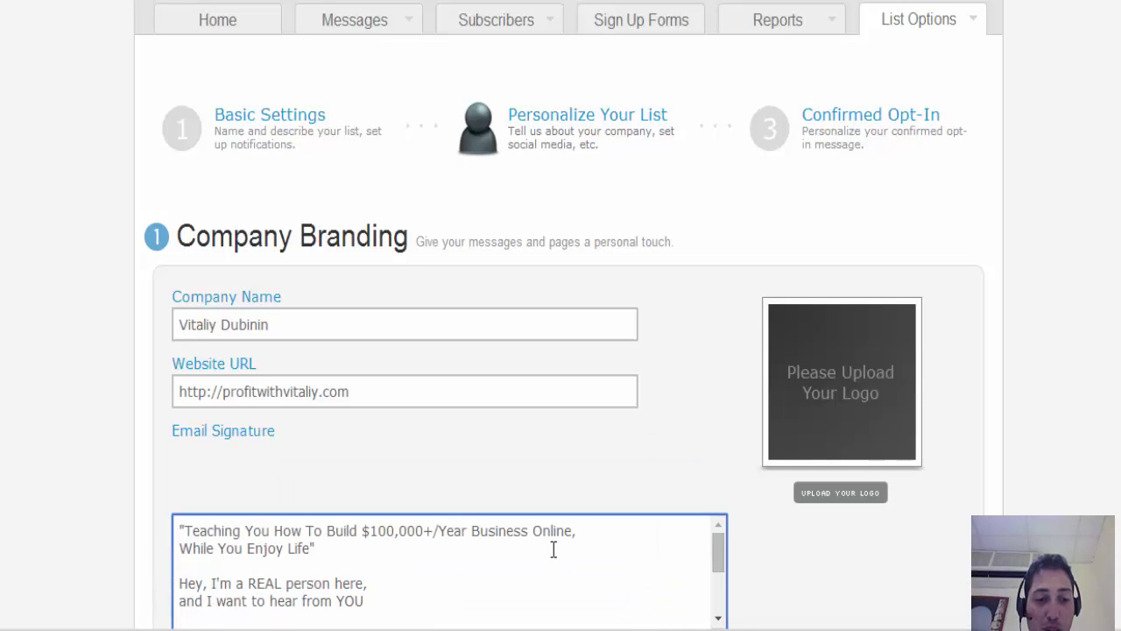
{"action": "scroll", "coordinate": [921, 455], "scroll_direction": "down", "scroll_amount": 3}
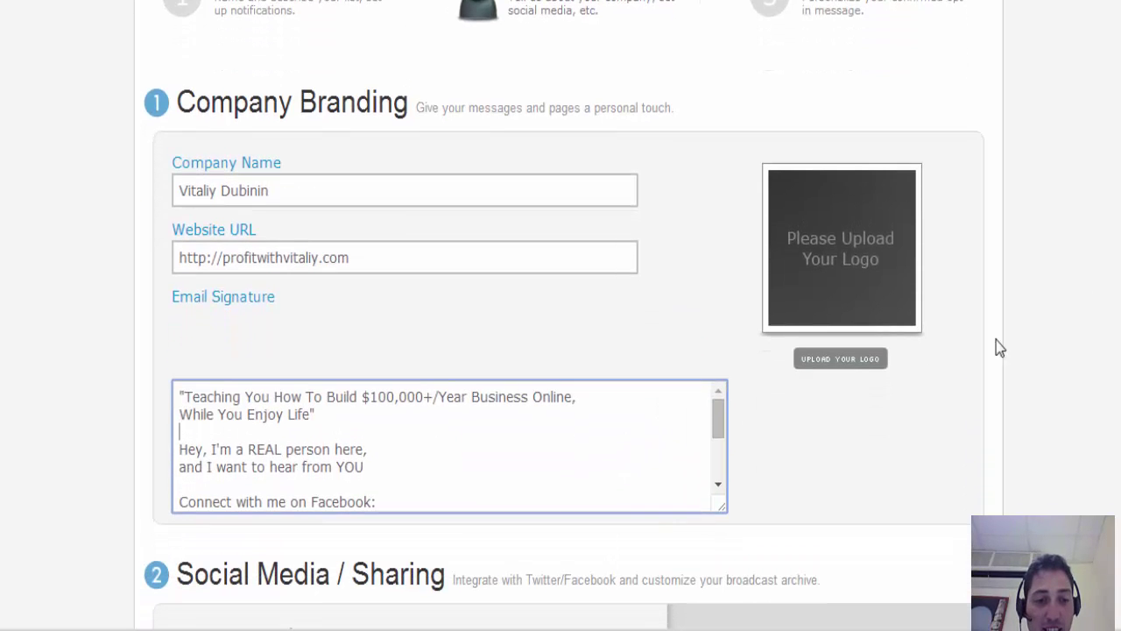
{"action": "left_click_drag", "start_coordinate": [719, 420], "coordinate": [719, 438]}
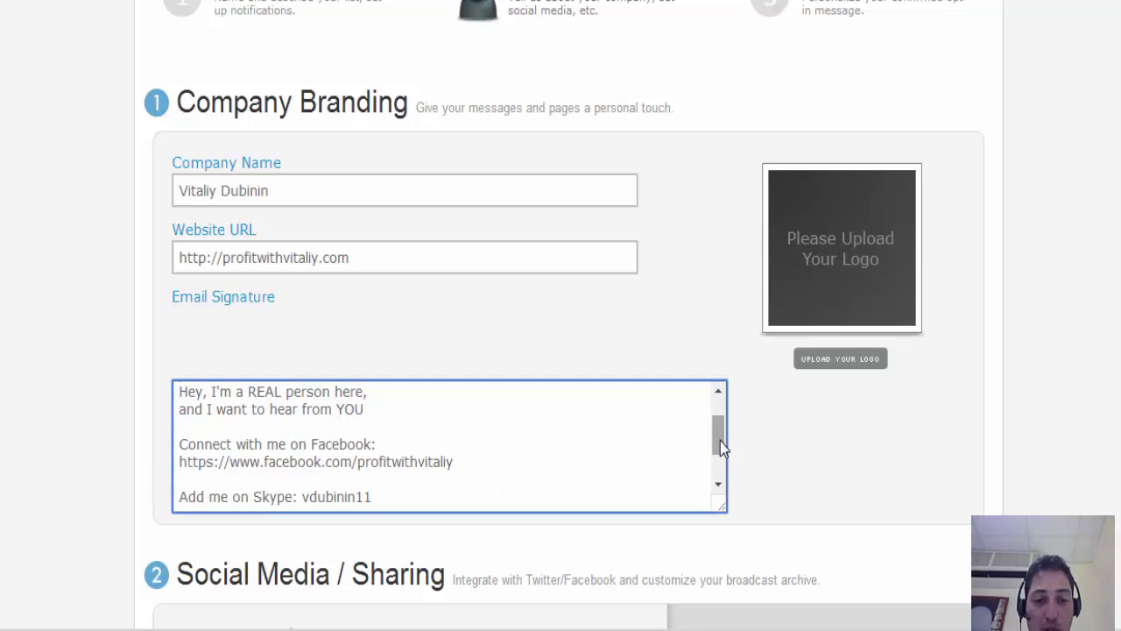
{"action": "left_click_drag", "start_coordinate": [720, 441], "coordinate": [722, 476]}
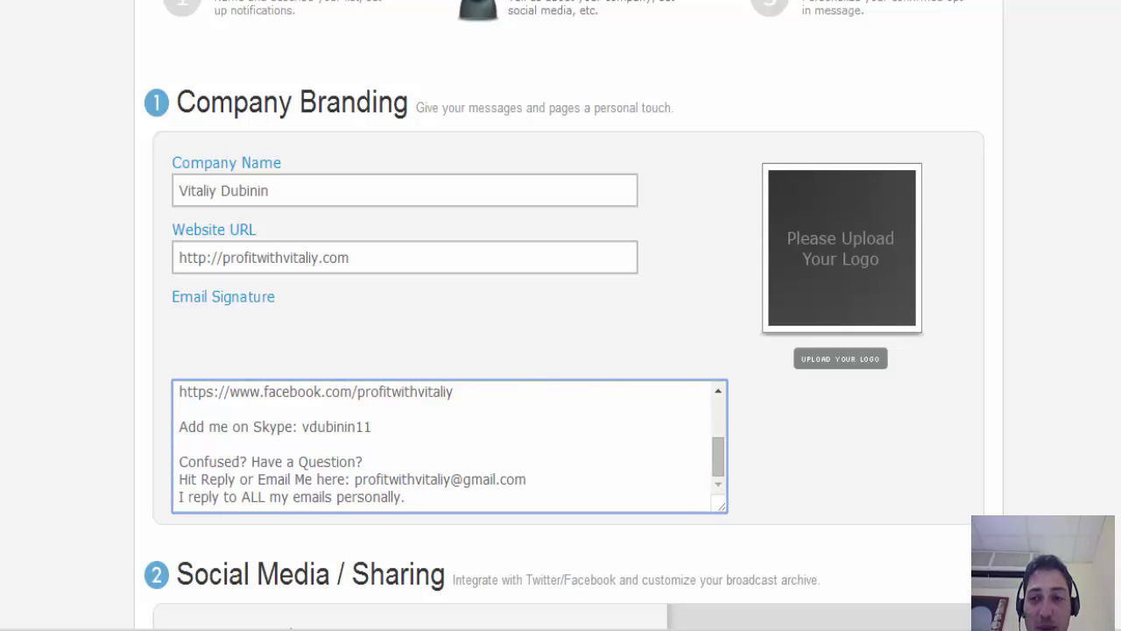
{"action": "scroll", "coordinate": [832, 273], "scroll_direction": "down", "scroll_amount": 1}
{"action": "scroll", "coordinate": [832, 273], "scroll_direction": "up", "scroll_amount": 5}
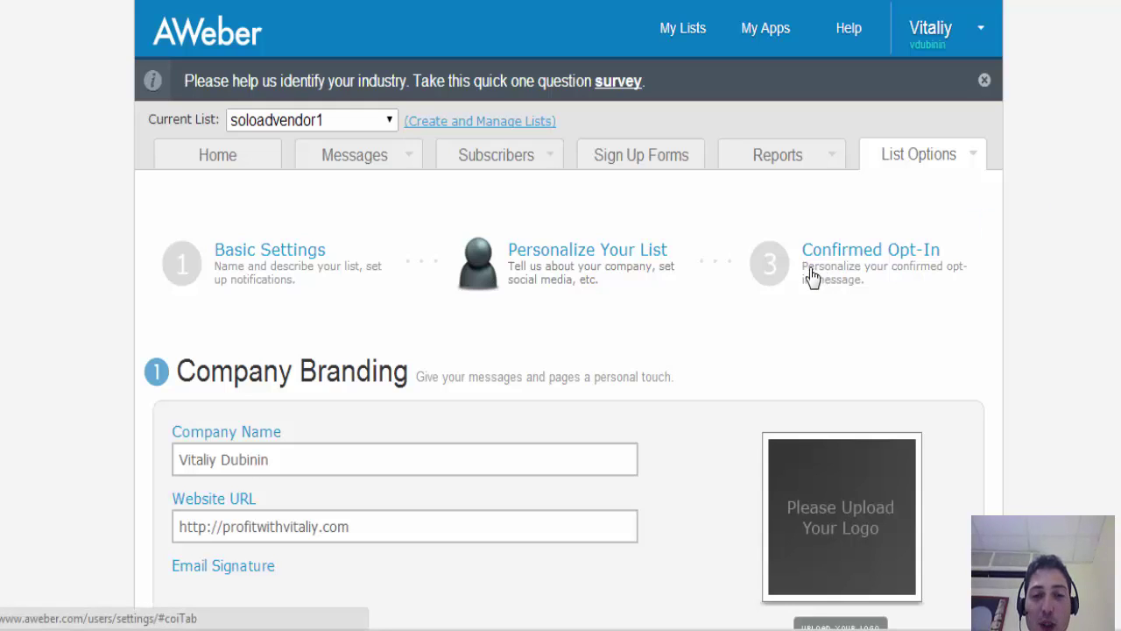
- Open Sign Up Forms and start creating soloadvendor1's first sign-up form
{"action": "left_click", "coordinate": [656, 172]}
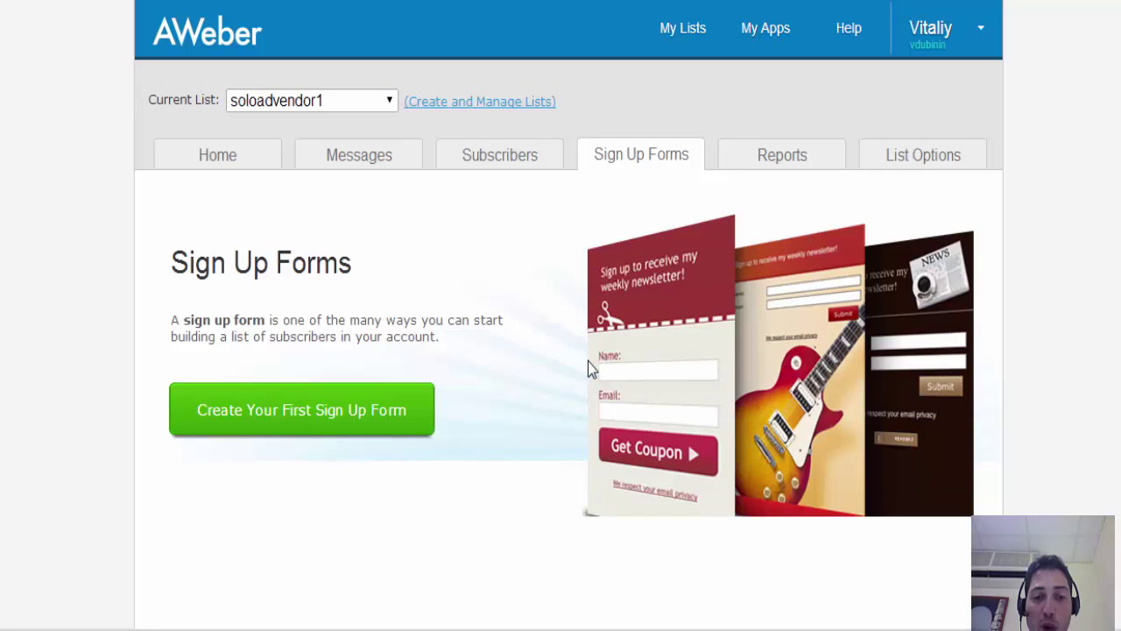
{"action": "left_click", "coordinate": [403, 429]}
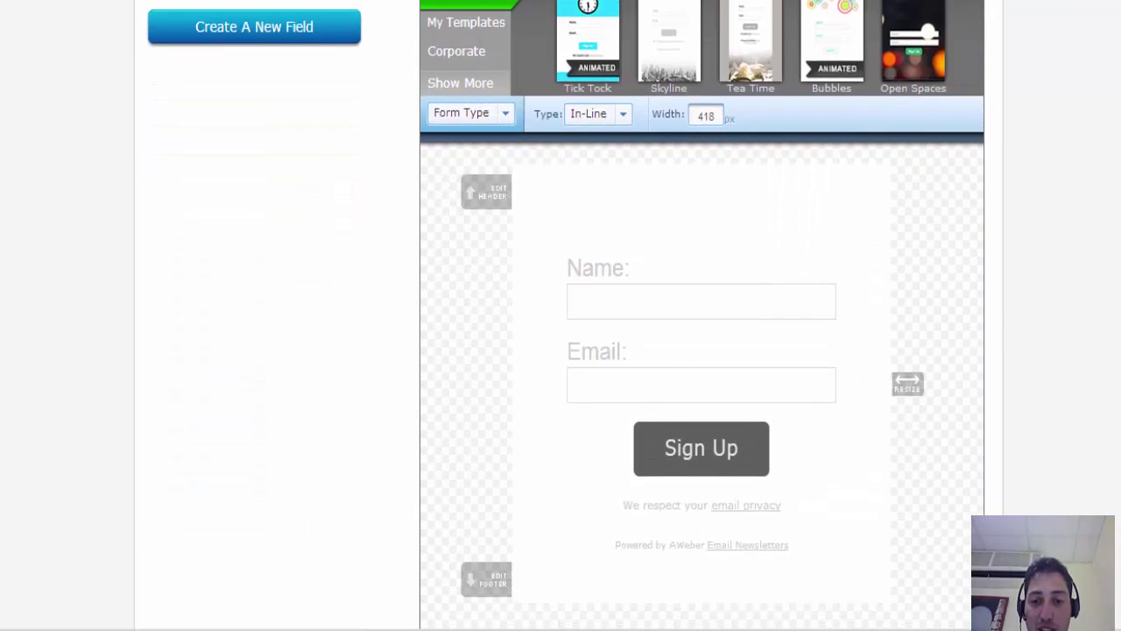
- Remove the Powered by AWeber footer, privacy line, Name field and header from the form
{"action": "left_click", "coordinate": [881, 534]}
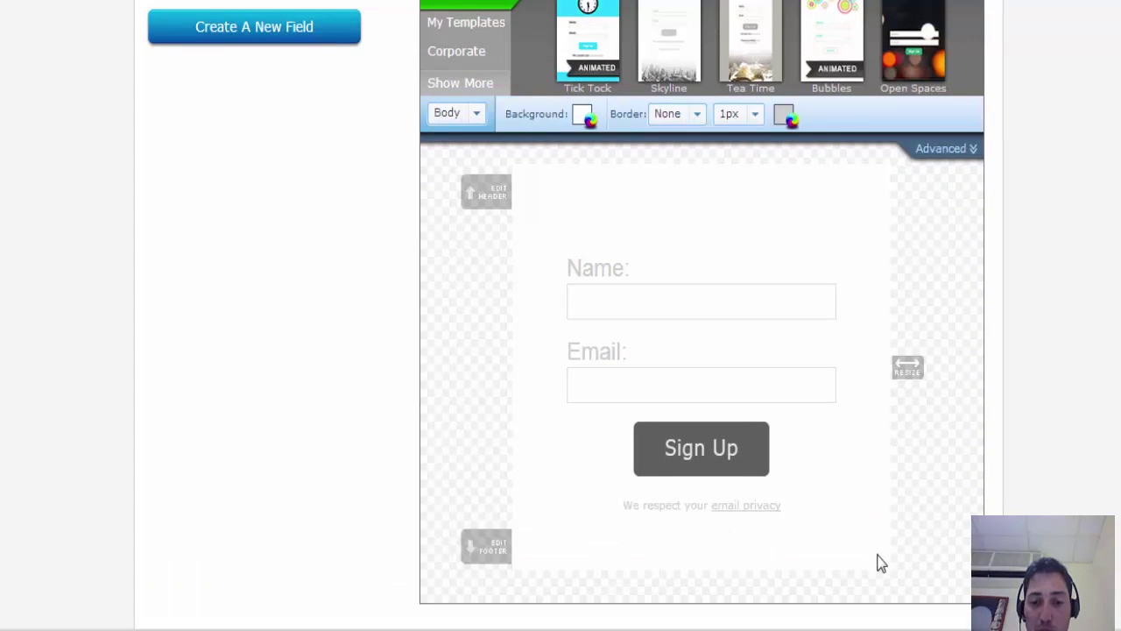
{"action": "left_click", "coordinate": [881, 560]}
{"action": "left_click", "coordinate": [881, 487]}
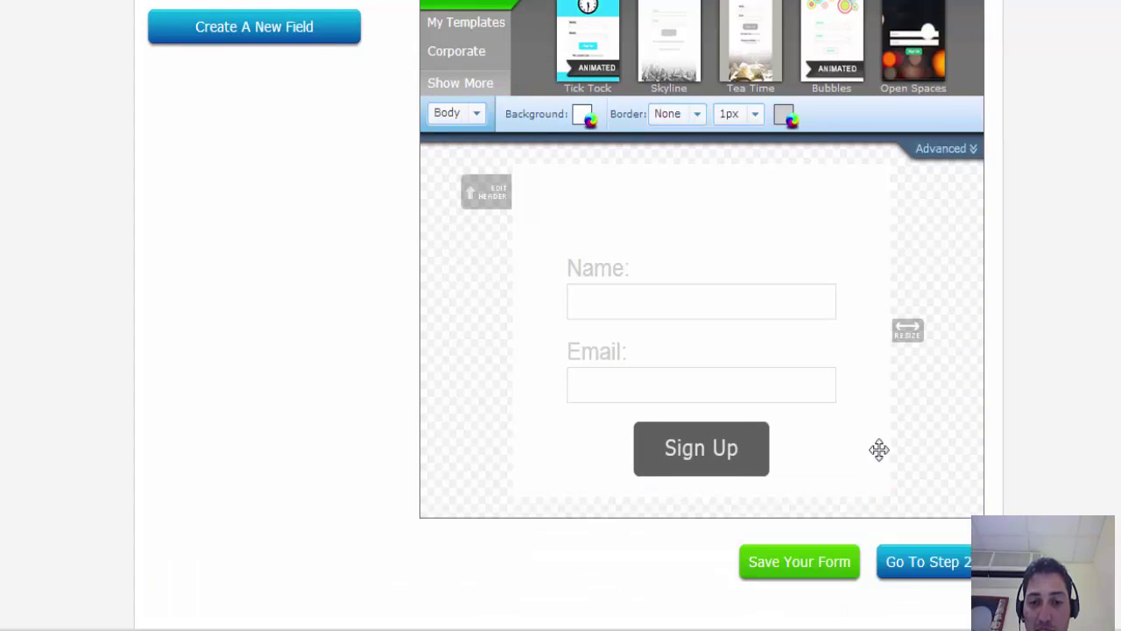
{"action": "left_click", "coordinate": [881, 254]}
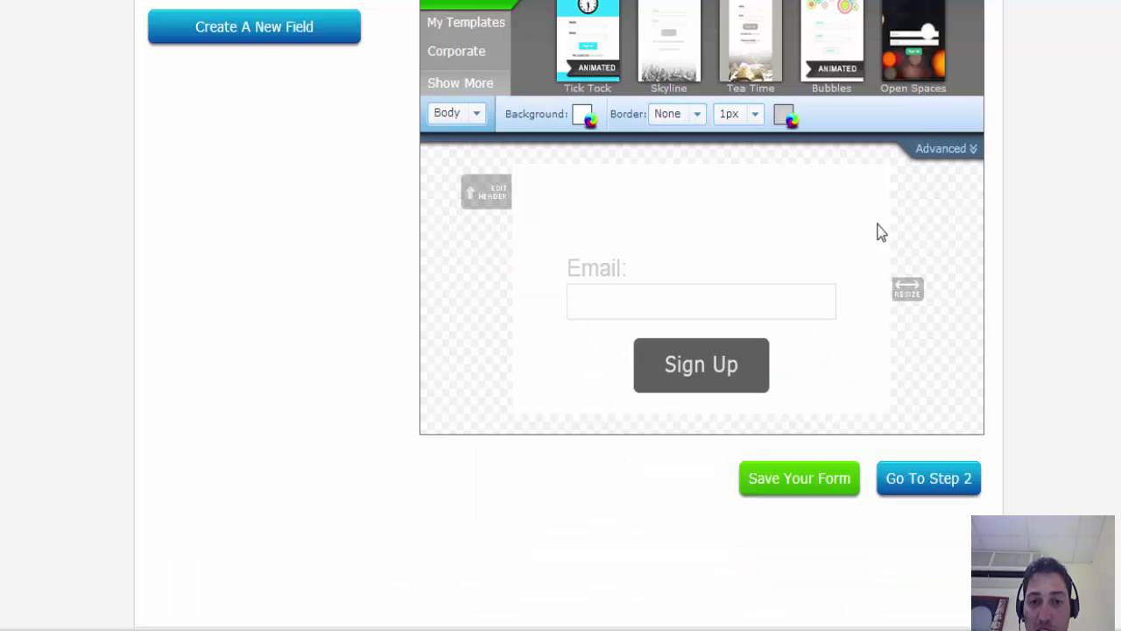
{"action": "left_click", "coordinate": [880, 173]}
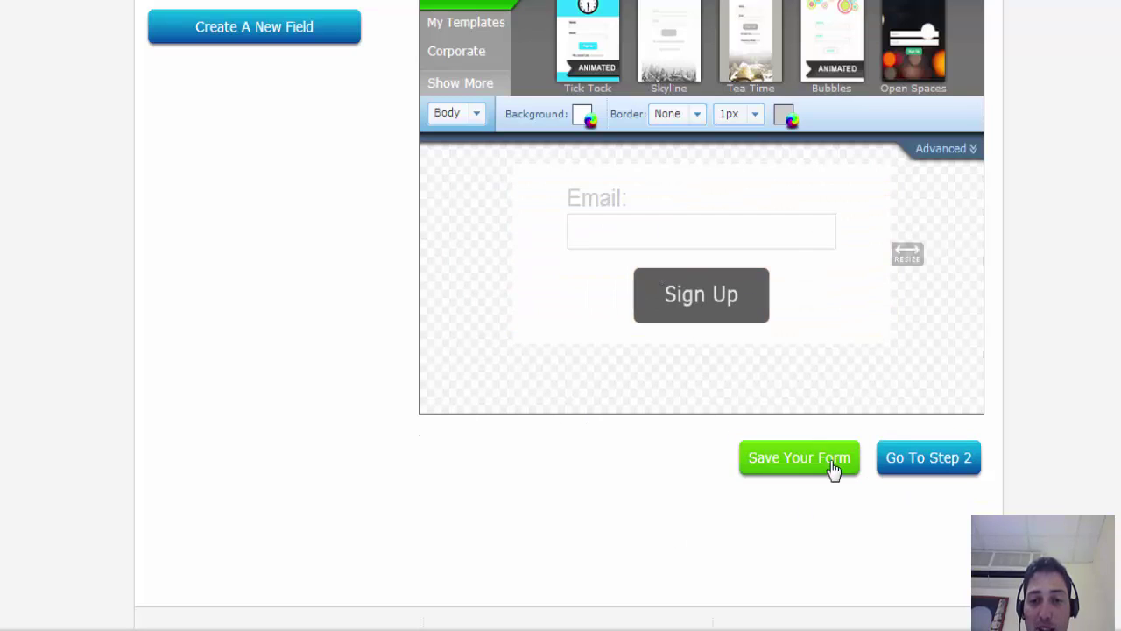
- Save the simplified form and move on to its Settings step
{"action": "left_click", "coordinate": [798, 457]}
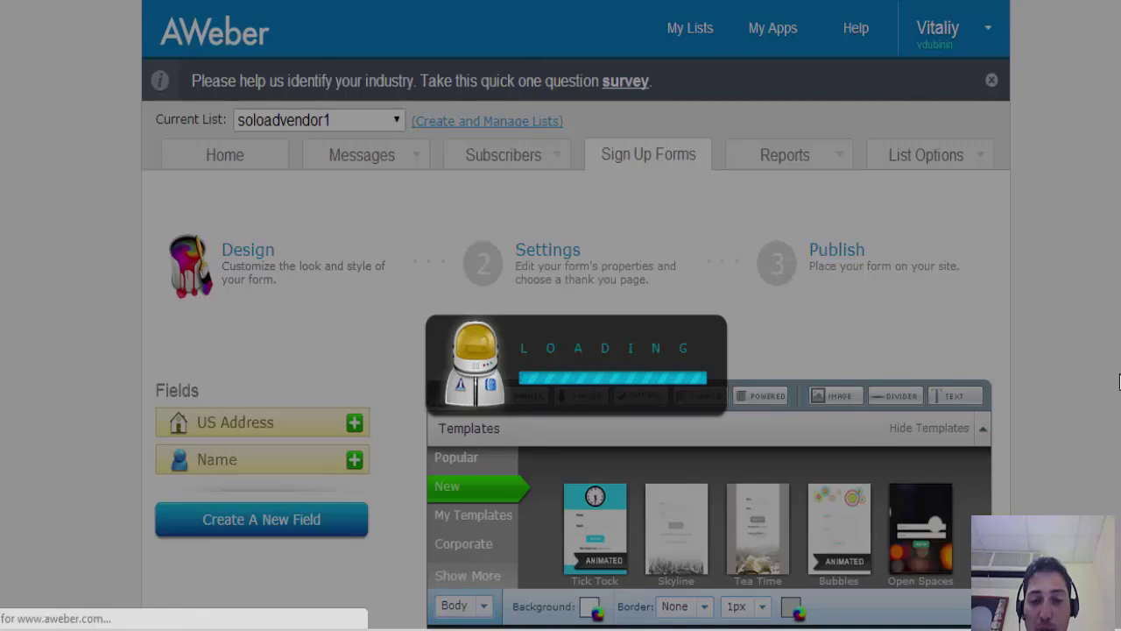
{"action": "scroll", "coordinate": [1109, 383], "scroll_direction": "down", "scroll_amount": 3}
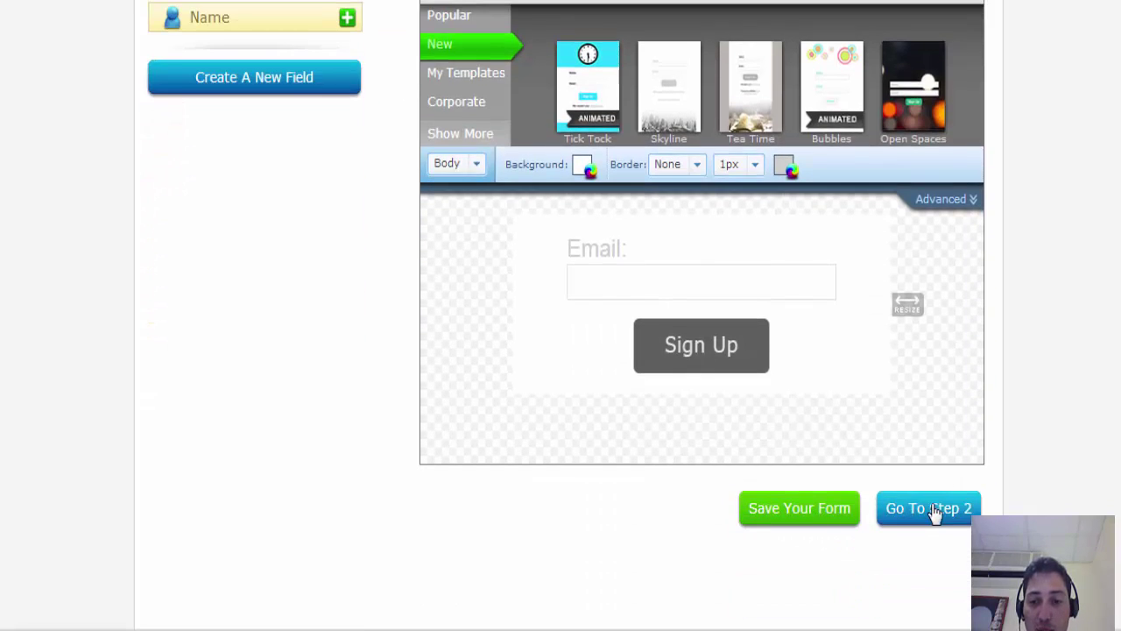
{"action": "left_click", "coordinate": [933, 510]}
{"action": "scroll", "coordinate": [1113, 383], "scroll_direction": "down", "scroll_amount": 3}
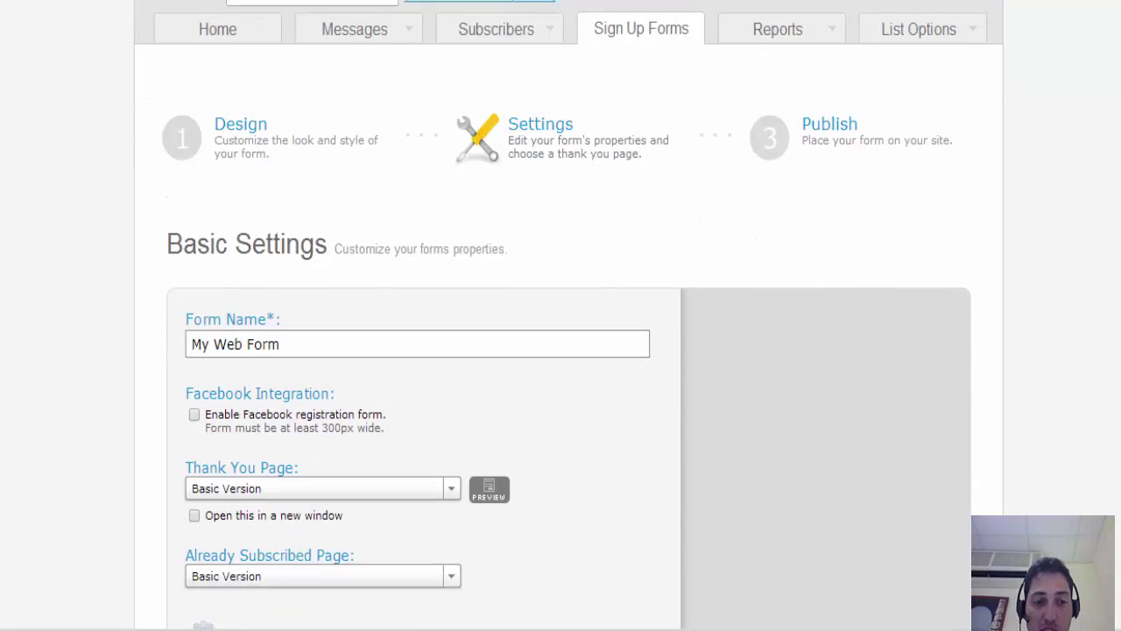
- Rename the form to soloadvendor1 and set its Thank You Page to Custom Page
{"action": "left_click", "coordinate": [295, 317]}
{"action": "left_click_drag", "start_coordinate": [300, 317], "coordinate": [182, 320]}
{"action": "type", "text": "s"}
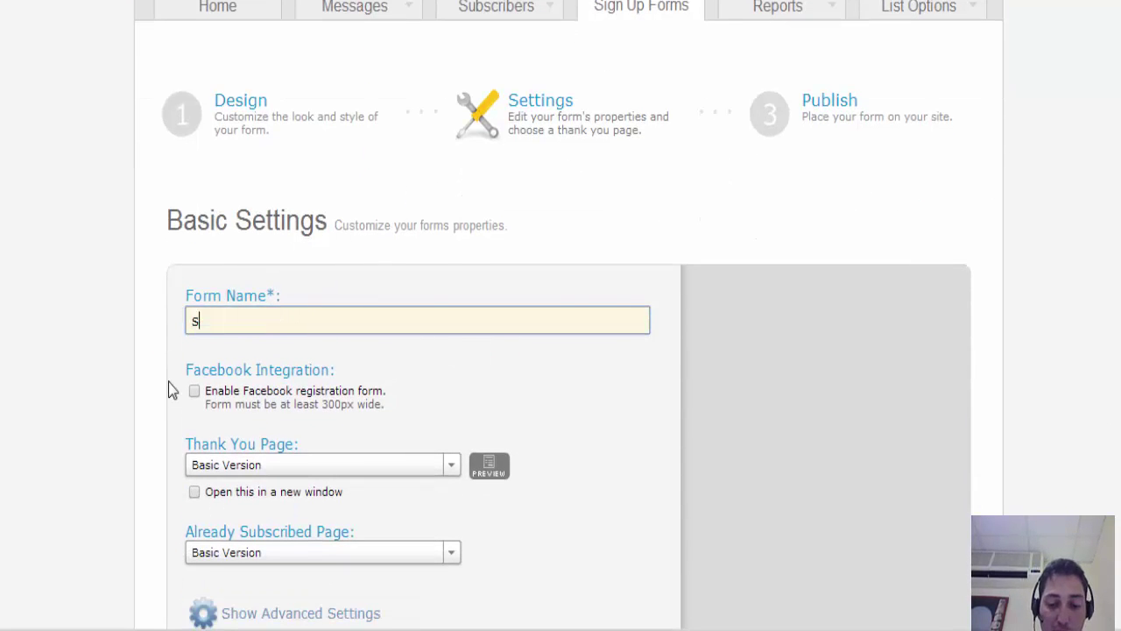
{"action": "type", "text": "oloadven"}
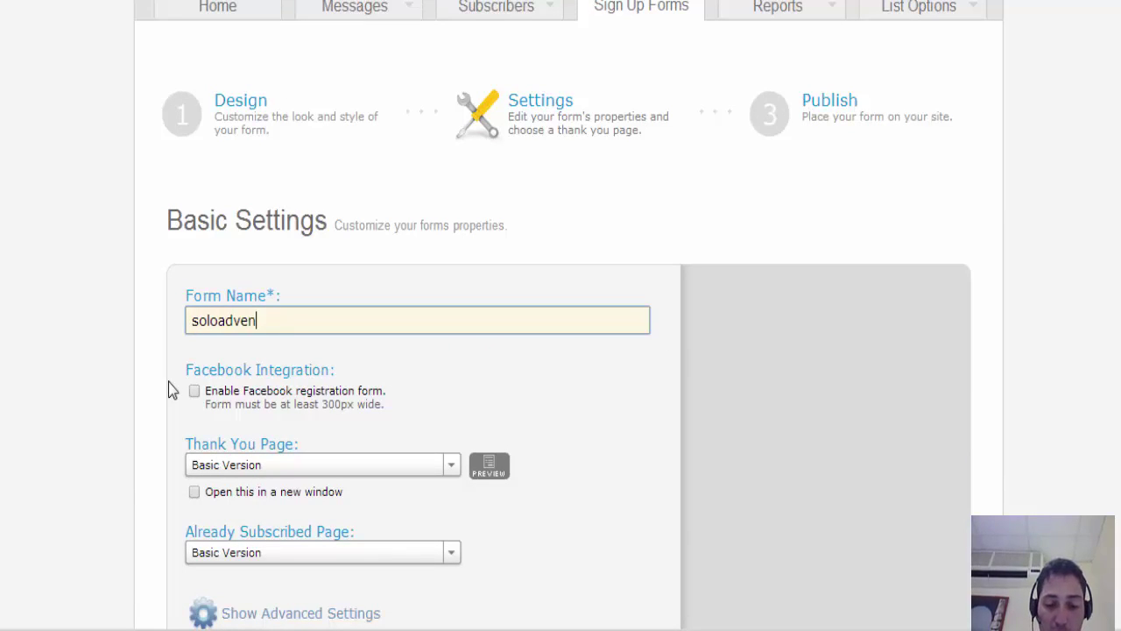
{"action": "type", "text": "dor1"}
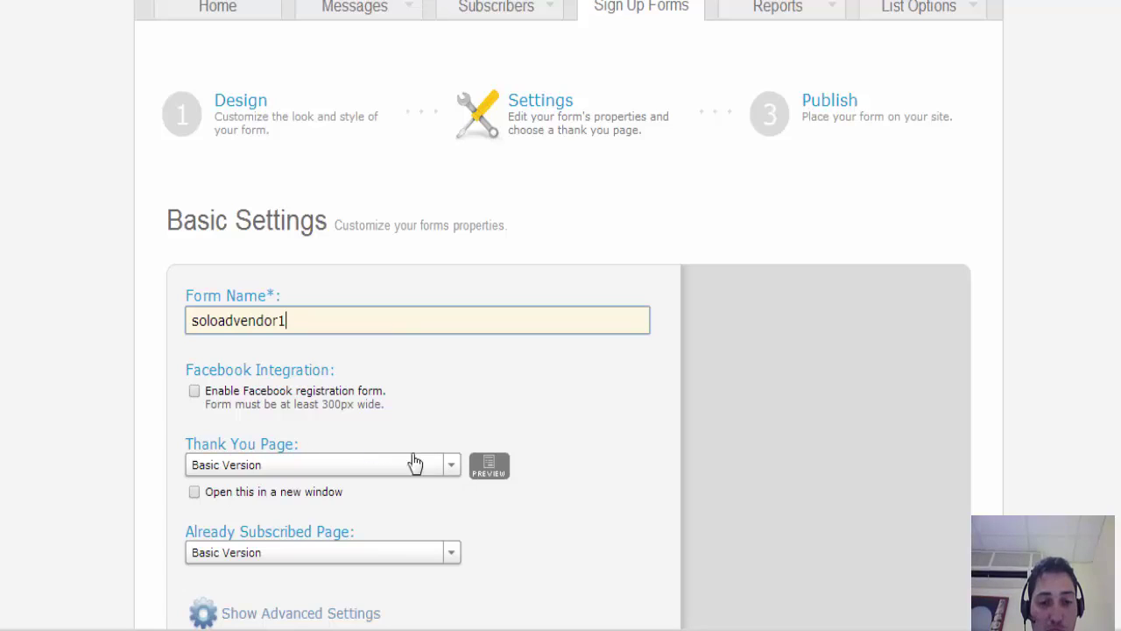
{"action": "left_click", "coordinate": [445, 468]}
{"action": "left_click", "coordinate": [288, 528]}
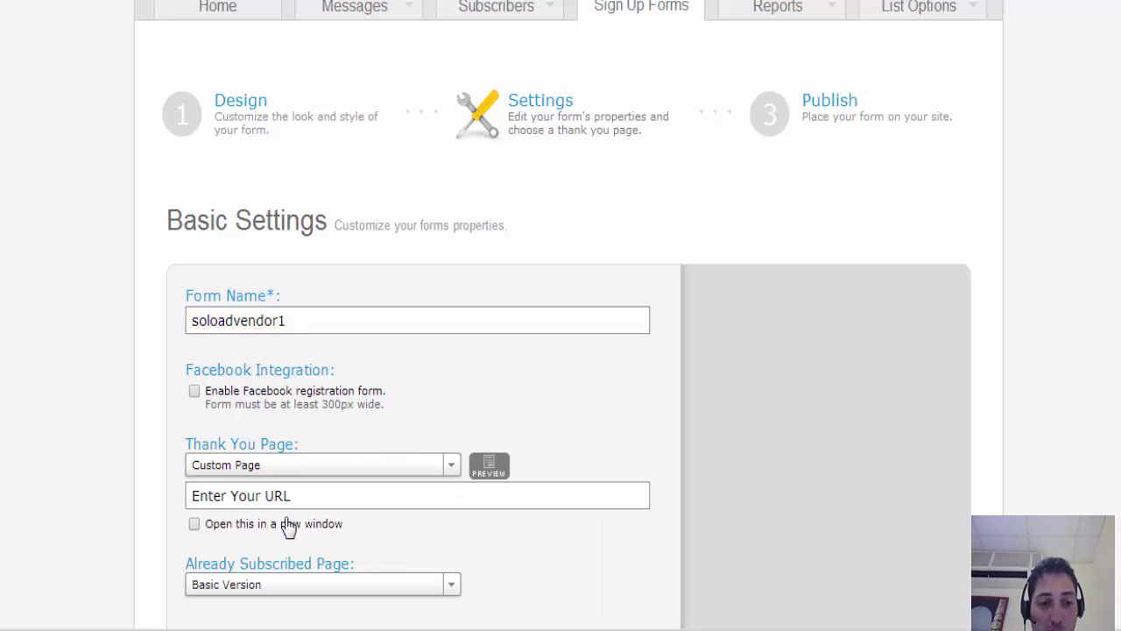
{"action": "left_click", "coordinate": [297, 496]}
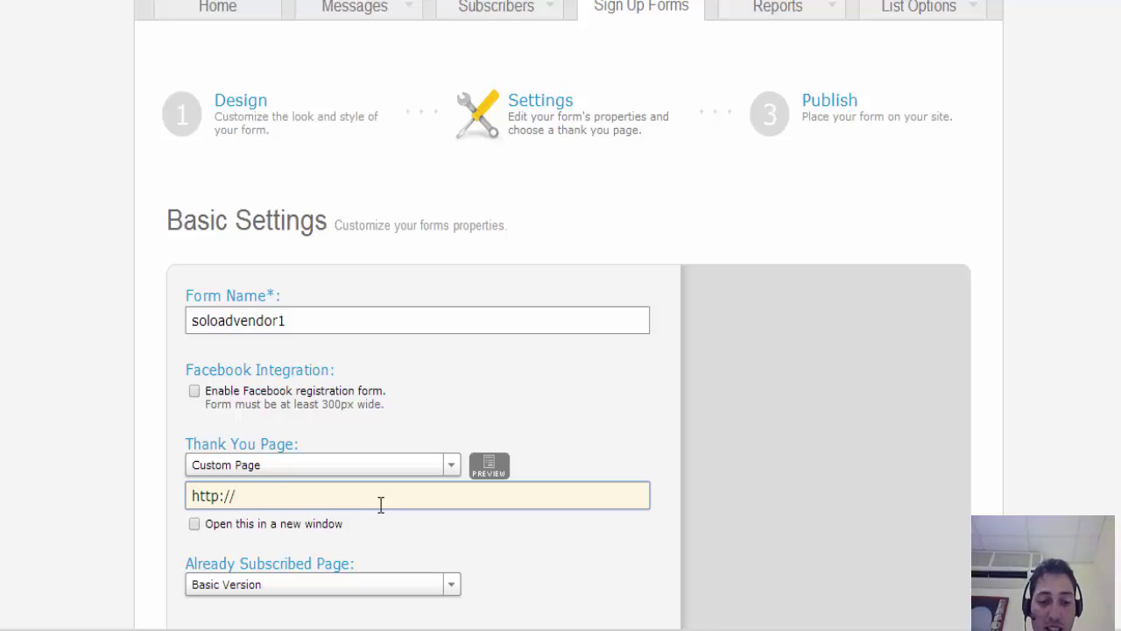
{"action": "type", "text": "goo"}
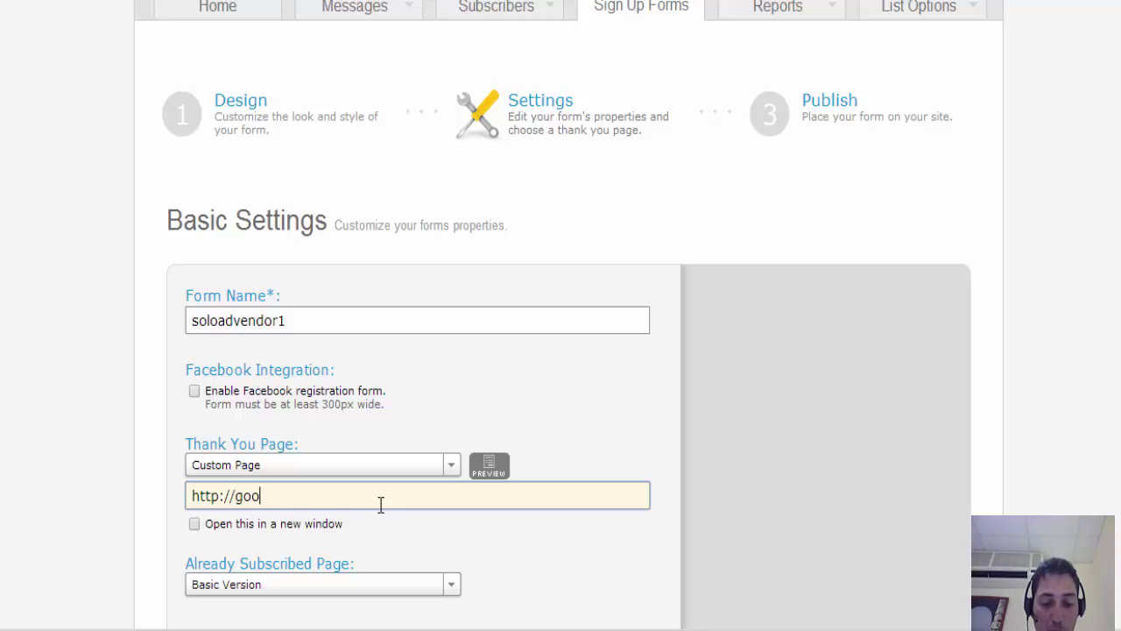
{"action": "type", "text": "gle.com"}
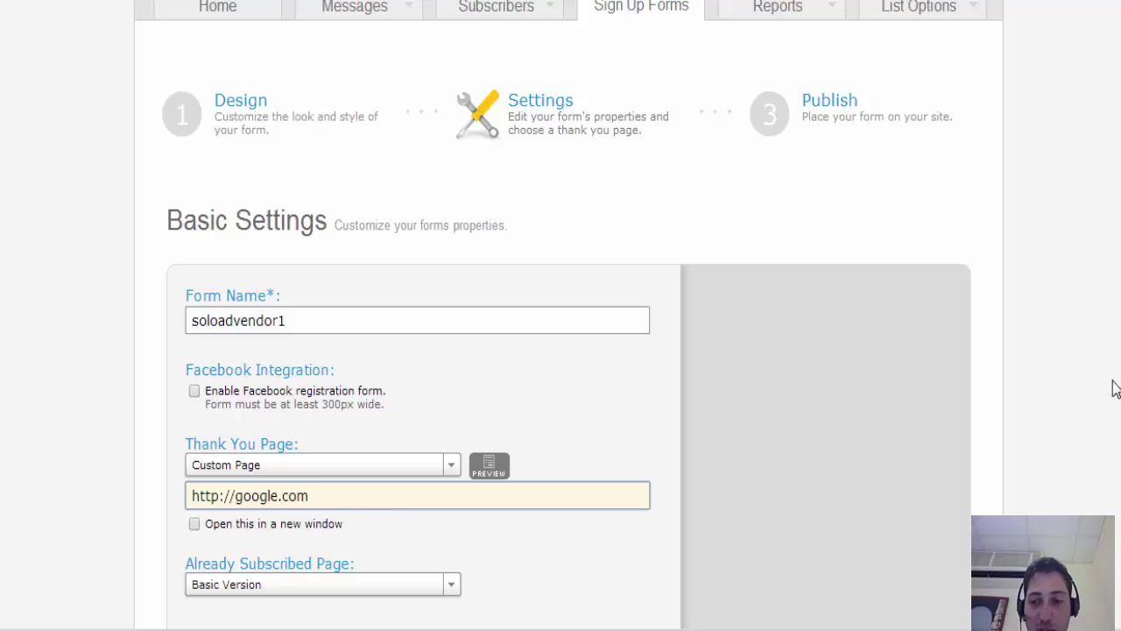
{"action": "scroll", "coordinate": [1071, 376], "scroll_direction": "down", "scroll_amount": 3}
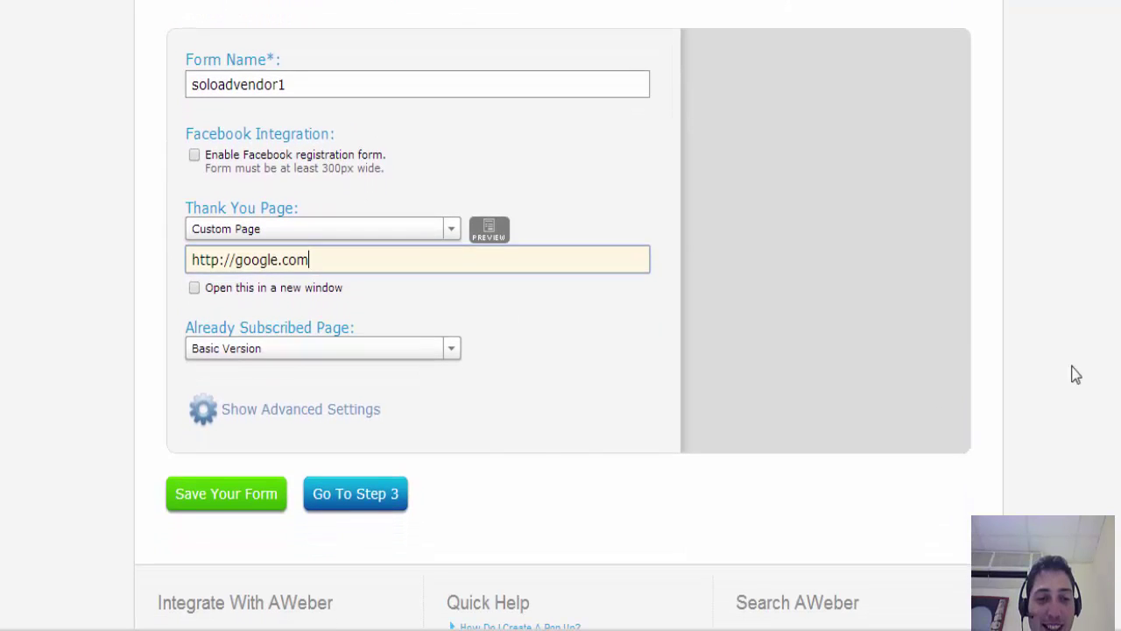
{"action": "left_click", "coordinate": [260, 493]}
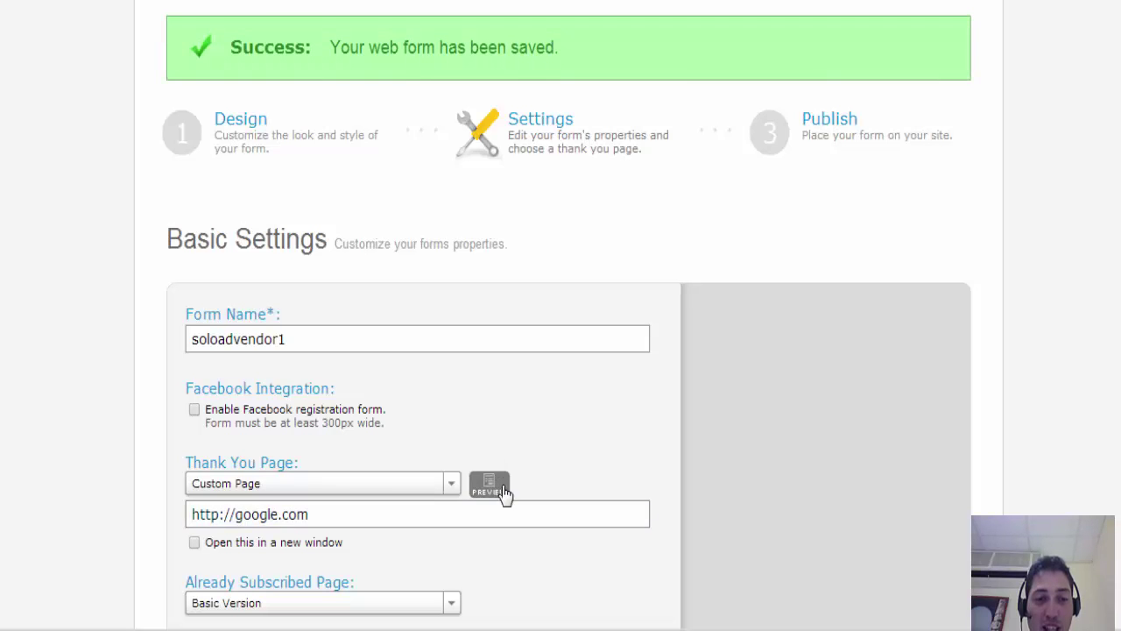
{"action": "scroll", "coordinate": [331, 176], "scroll_direction": "down", "scroll_amount": 1}
{"action": "scroll", "coordinate": [331, 175], "scroll_direction": "up", "scroll_amount": 4}
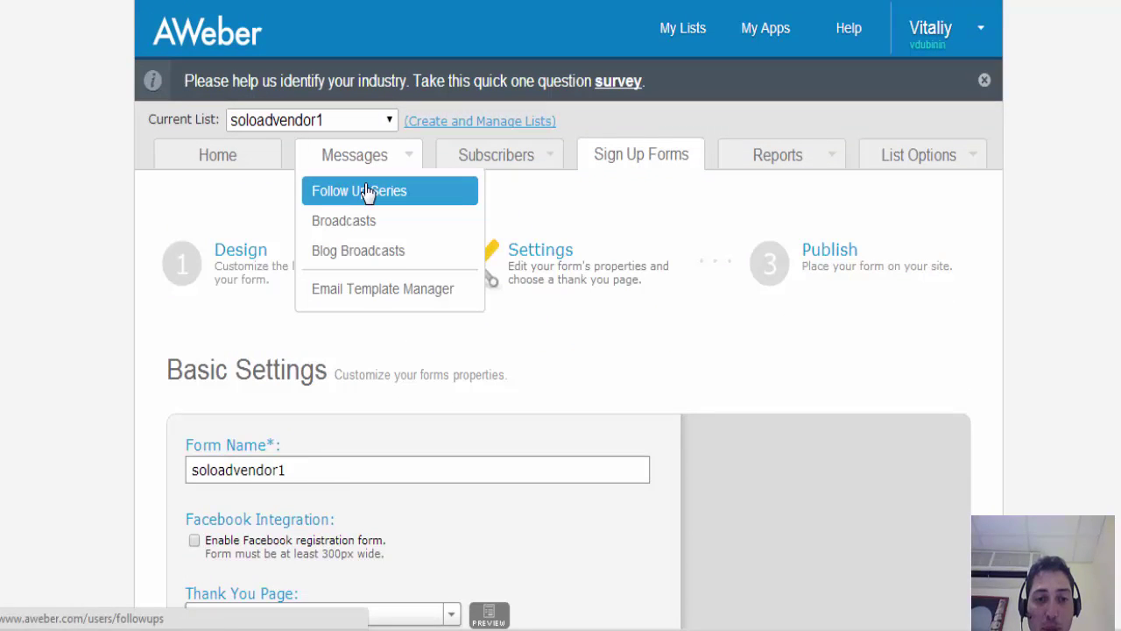
- Go to Messages > Follow Up Series and bring up the Campaign Sharing settings
{"action": "left_click", "coordinate": [366, 192]}
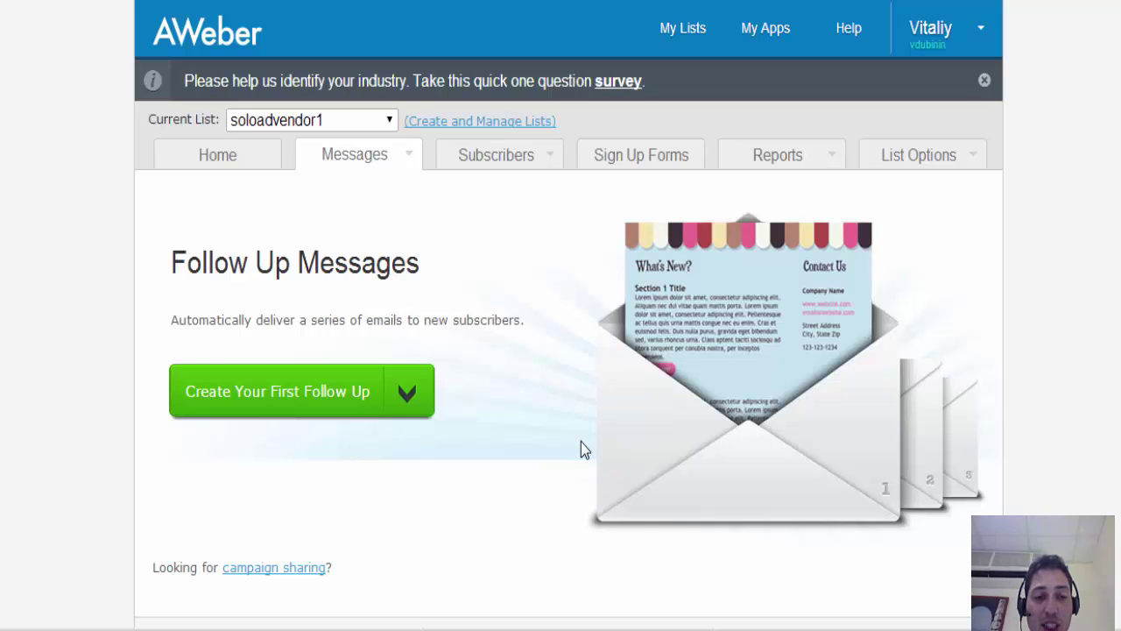
{"action": "left_click", "coordinate": [406, 392]}
{"action": "left_click", "coordinate": [611, 412]}
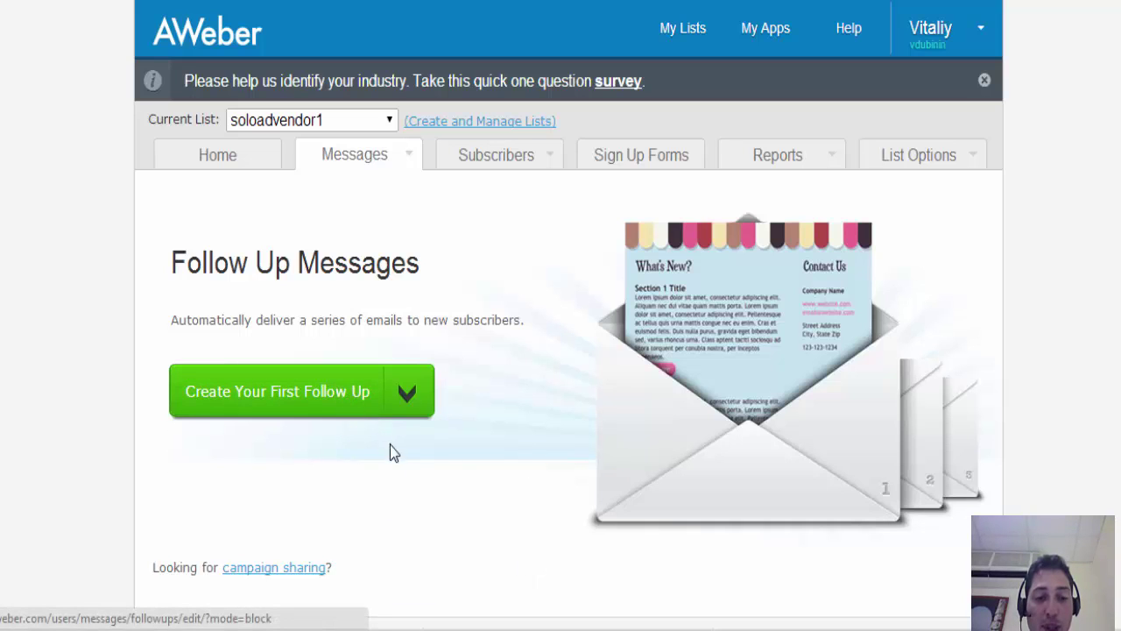
{"action": "left_click", "coordinate": [263, 577]}
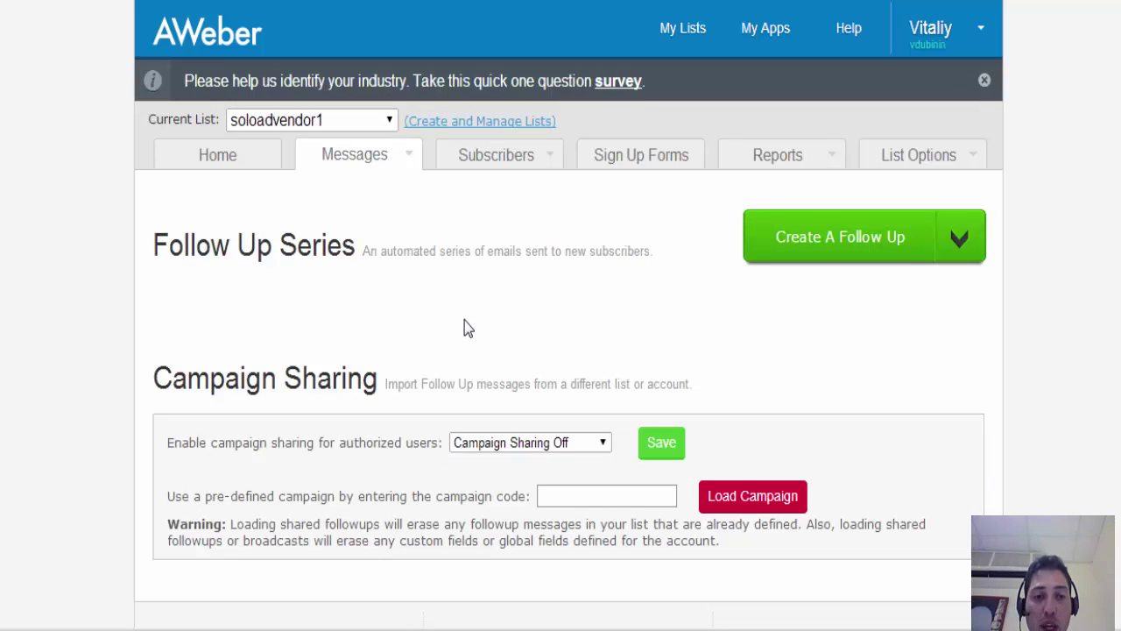
- Set Campaign Sharing to Followups Only and focus the campaign code box
{"action": "left_click", "coordinate": [597, 443]}
{"action": "left_click", "coordinate": [598, 445]}
{"action": "left_click", "coordinate": [598, 444]}
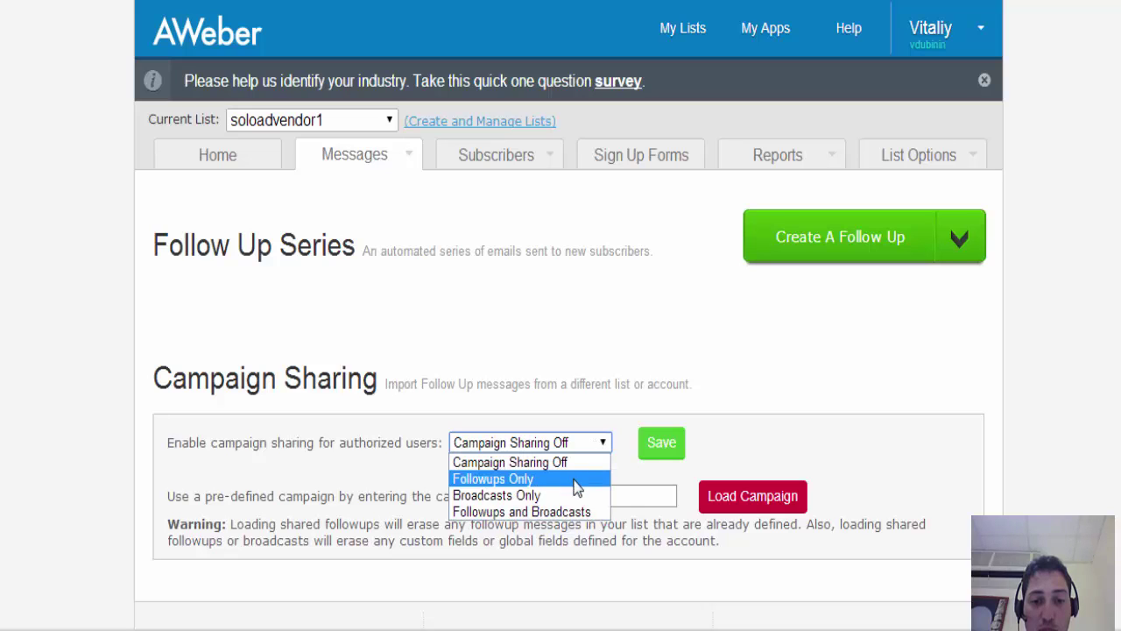
{"action": "left_click", "coordinate": [560, 475]}
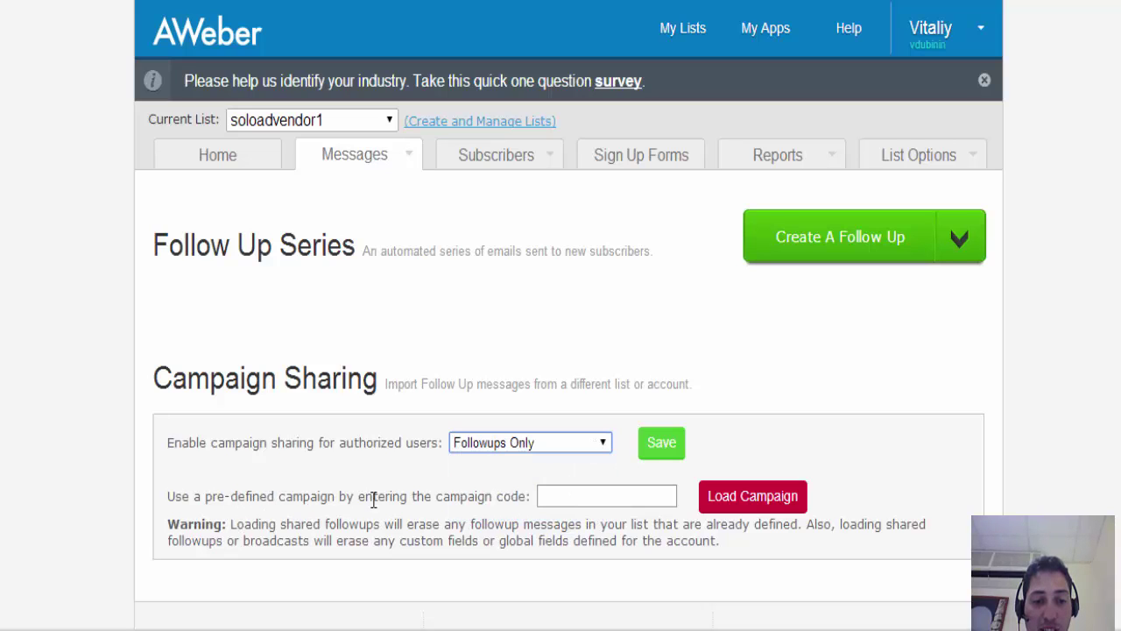
{"action": "left_click_drag", "start_coordinate": [433, 498], "coordinate": [532, 500]}
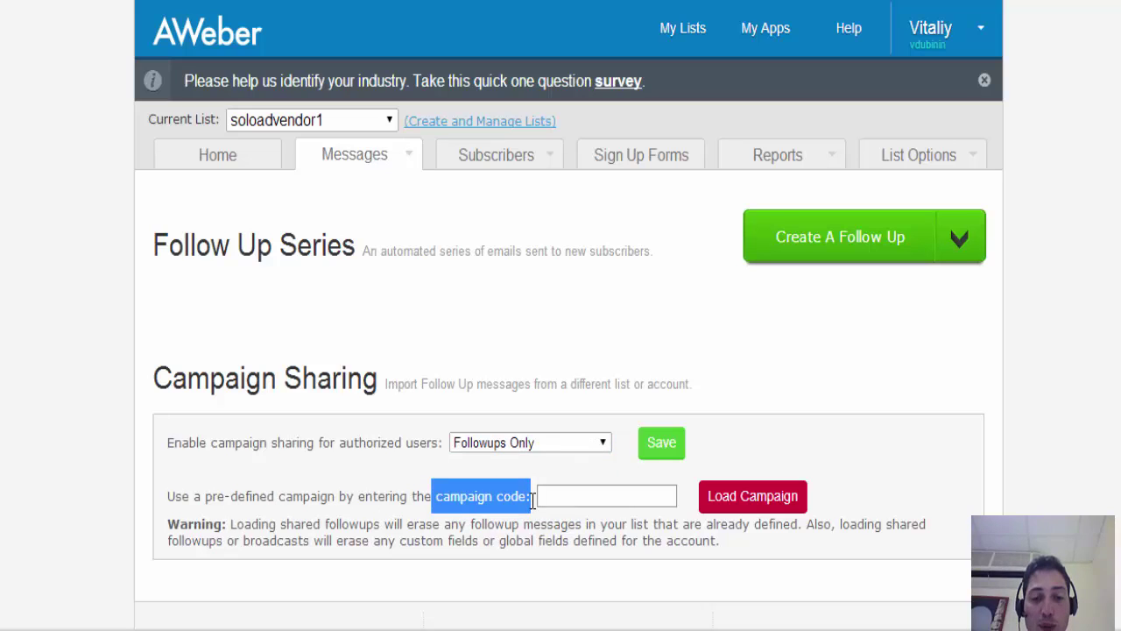
{"action": "left_click", "coordinate": [587, 496]}
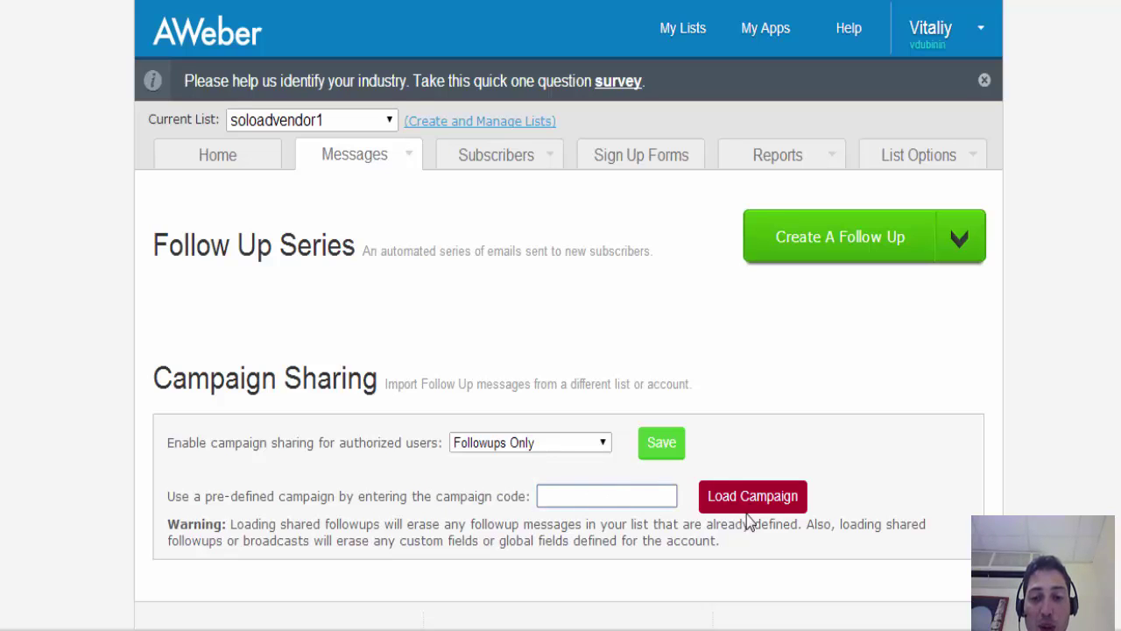
- Switch the Current List to the other list that holds the follow-up series
{"action": "mouse_move", "coordinate": [401, 162]}
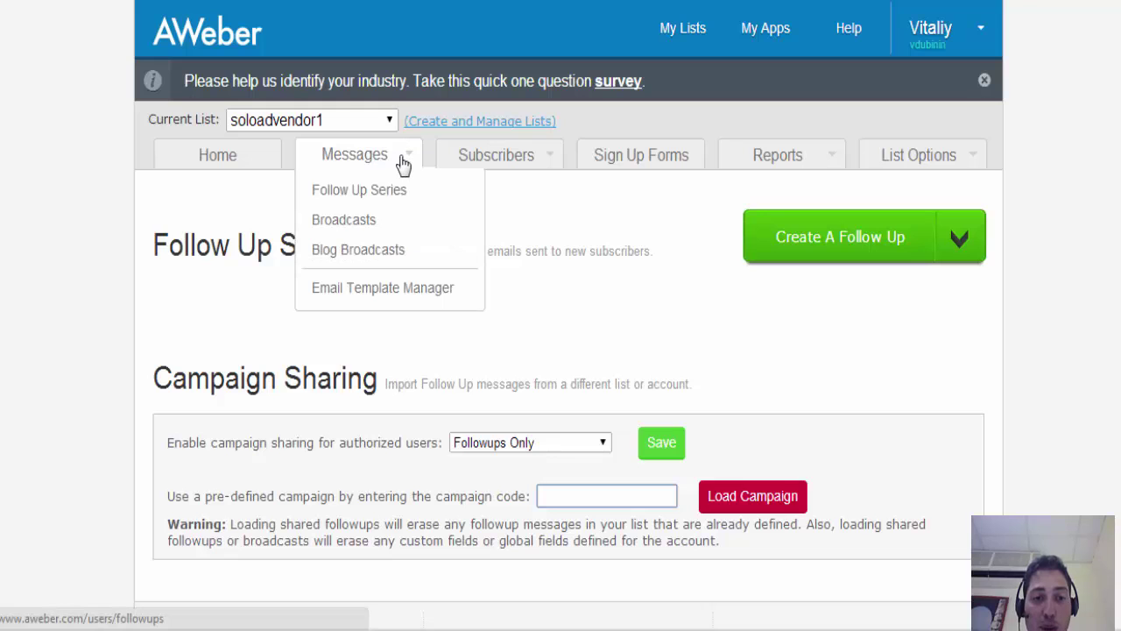
{"action": "left_click", "coordinate": [389, 120]}
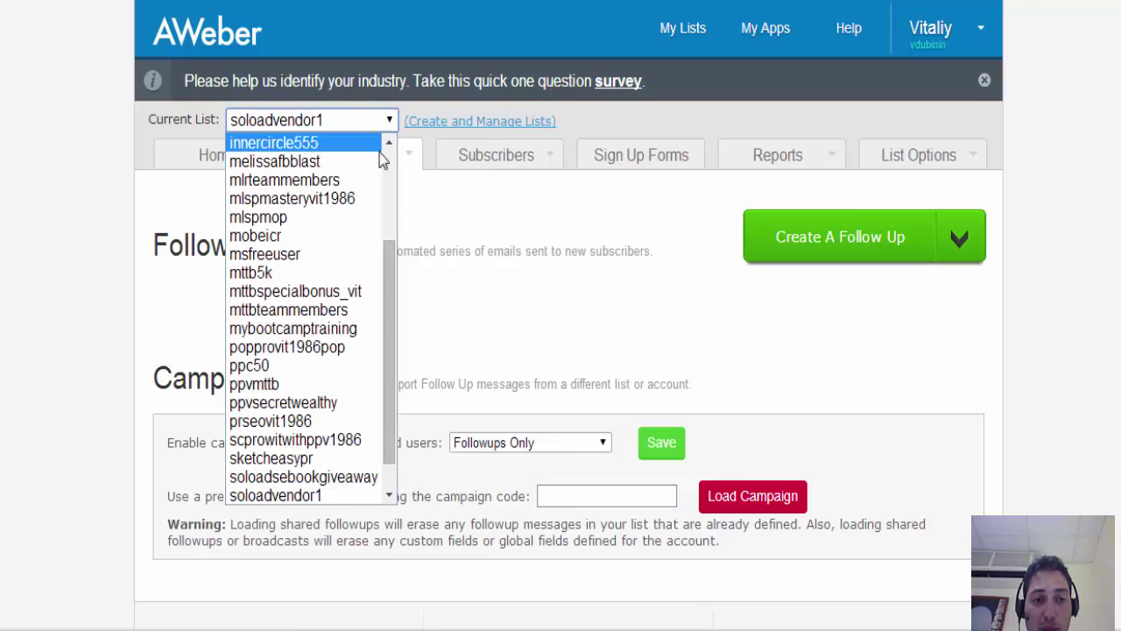
{"action": "left_click_drag", "start_coordinate": [393, 279], "coordinate": [378, 149]}
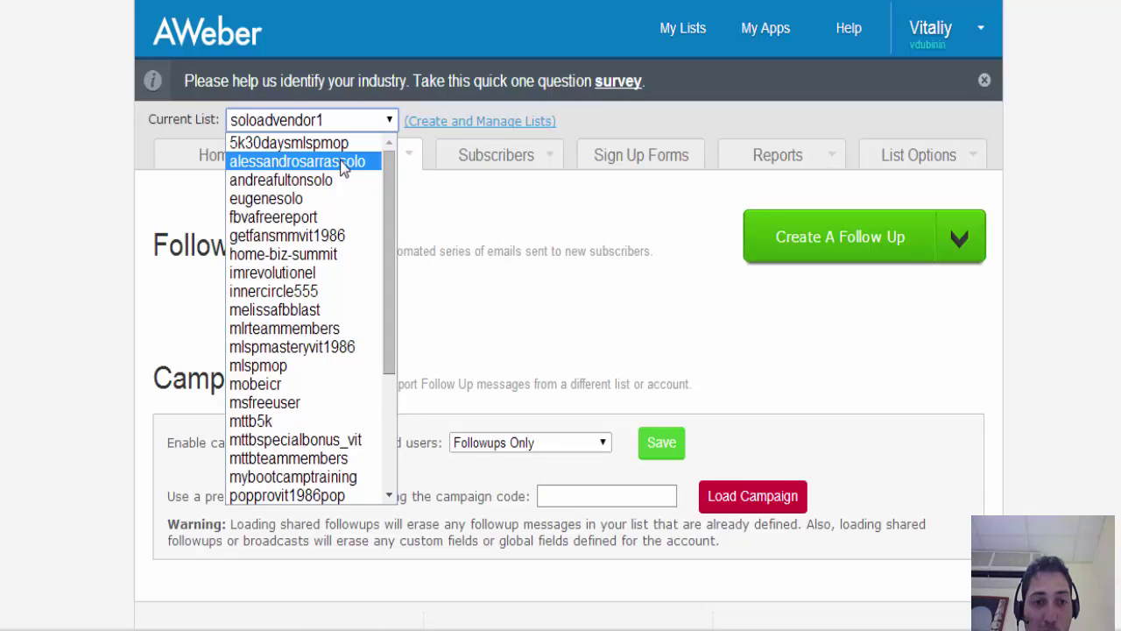
{"action": "left_click", "coordinate": [344, 168]}
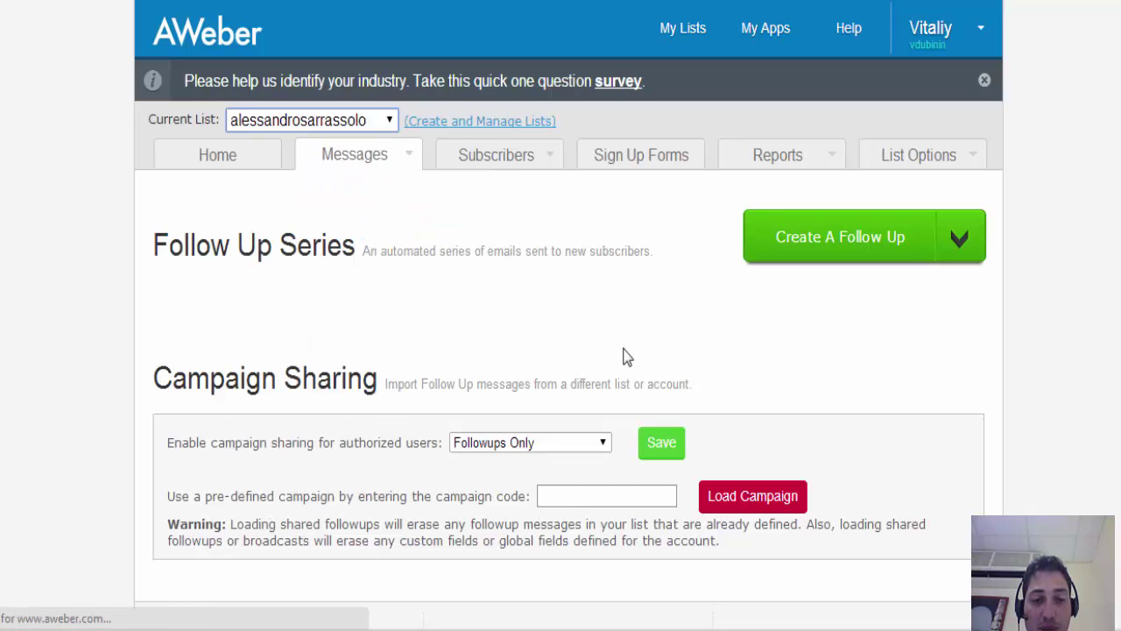
- Select and copy the other list's shared campaign code
{"action": "scroll", "coordinate": [623, 354], "scroll_direction": "down", "scroll_amount": 3}
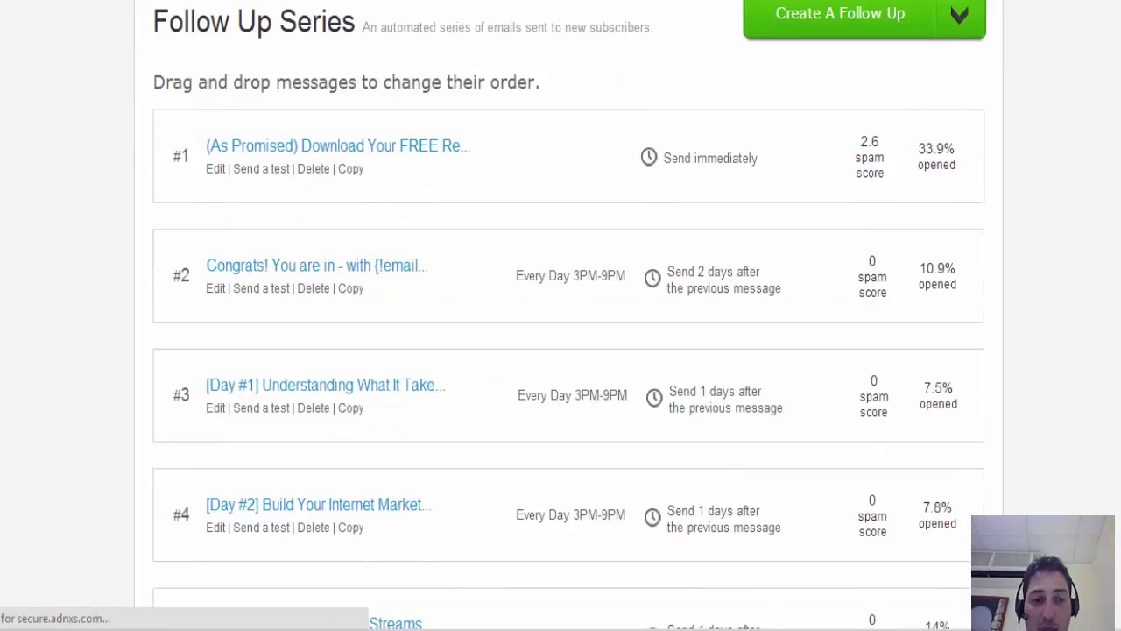
{"action": "scroll", "coordinate": [561, 350], "scroll_direction": "down", "scroll_amount": 10}
{"action": "scroll", "coordinate": [350, 344], "scroll_direction": "up", "scroll_amount": 1}
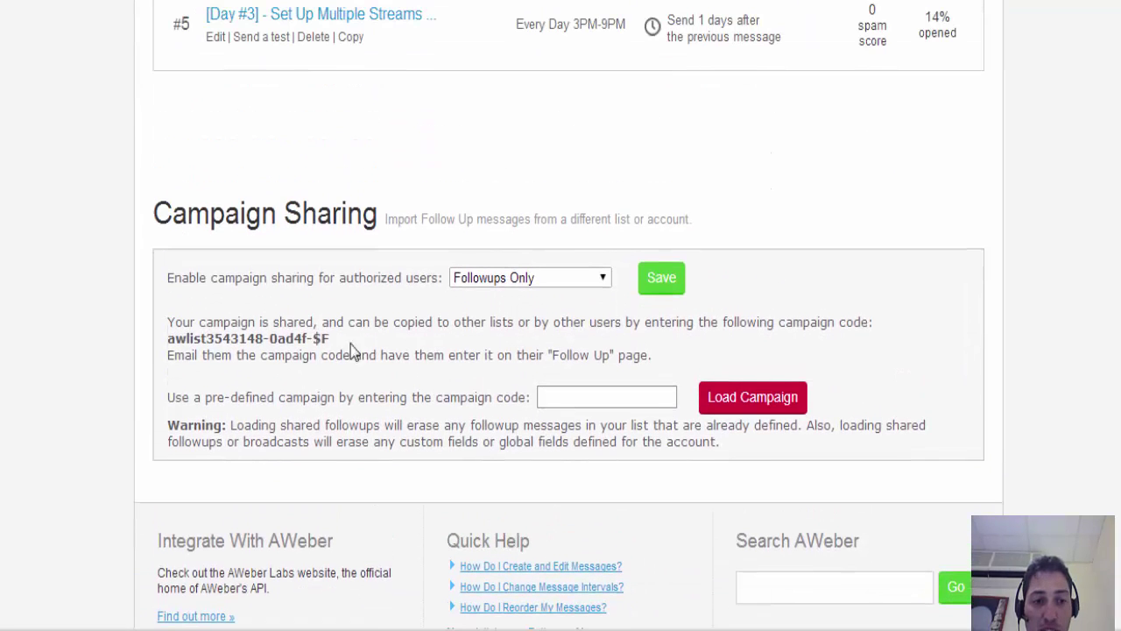
{"action": "left_click_drag", "start_coordinate": [170, 340], "coordinate": [337, 338]}
{"action": "key", "text": "ctrl+c"}
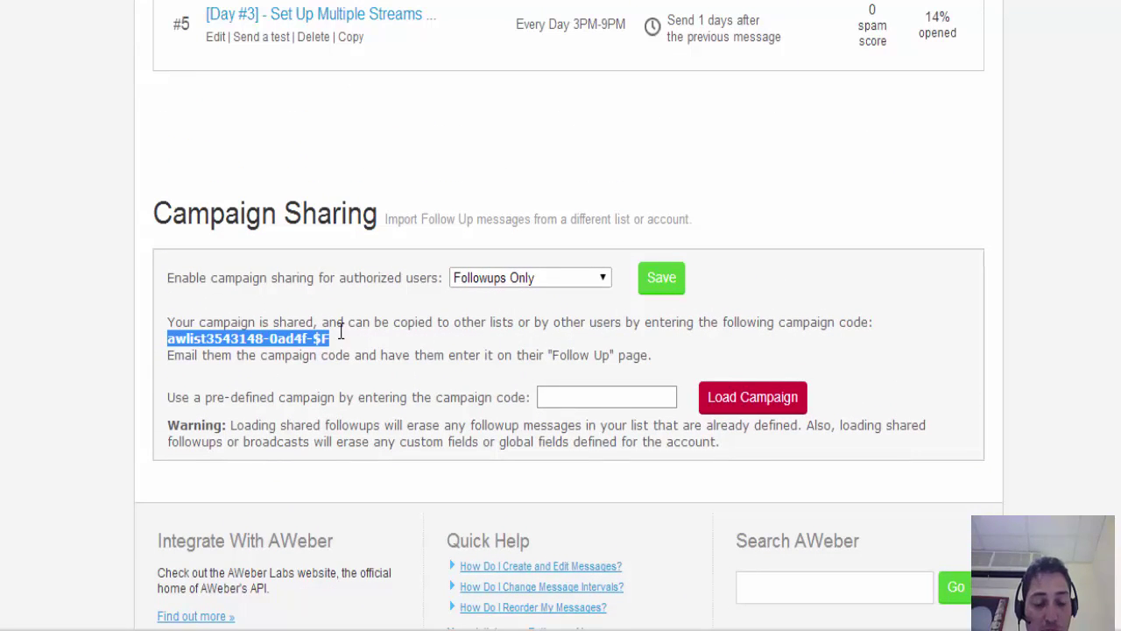
{"action": "scroll", "coordinate": [386, 123], "scroll_direction": "up", "scroll_amount": 10}
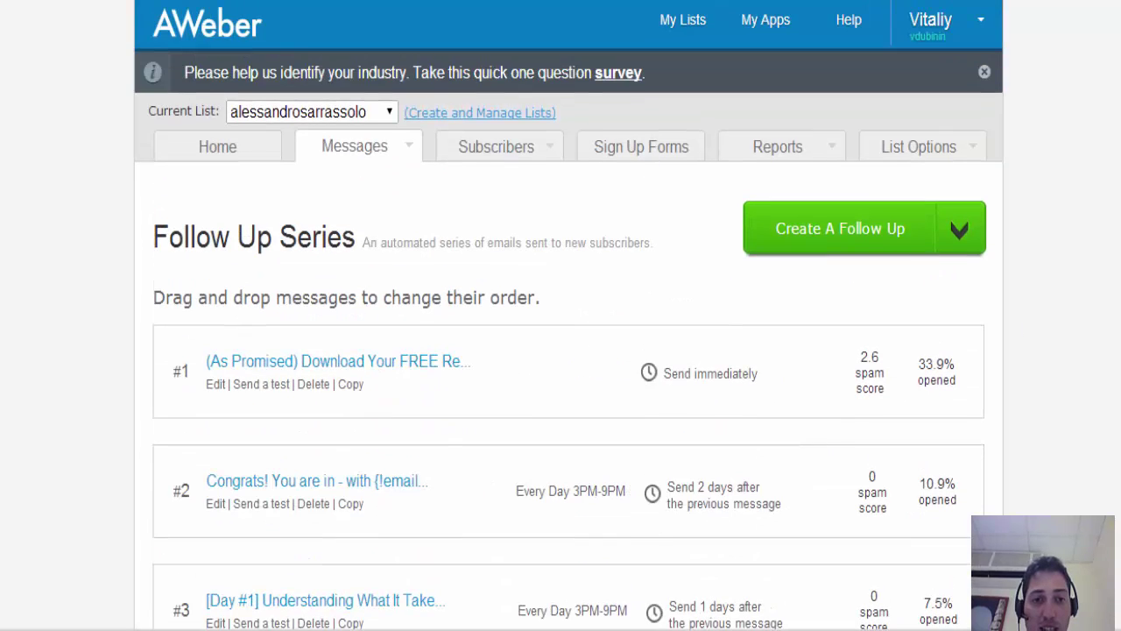
- Switch the Current List back to soloadvendor1
{"action": "left_click", "coordinate": [380, 116]}
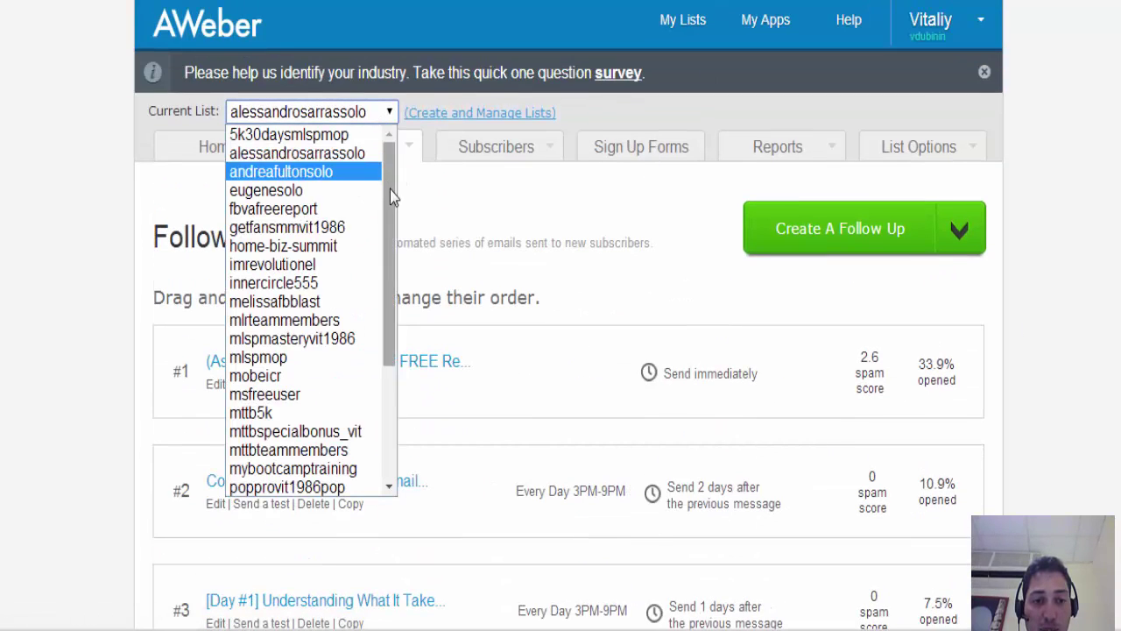
{"action": "scroll", "coordinate": [390, 189], "scroll_direction": "down", "scroll_amount": 3}
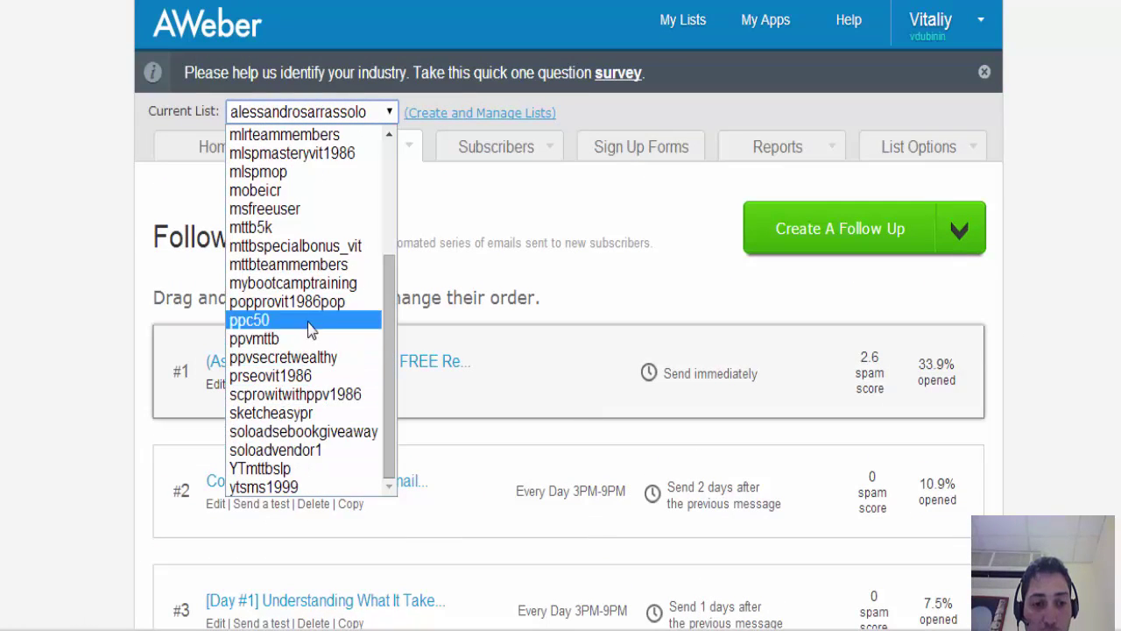
{"action": "key", "text": "Escape"}
{"action": "key", "text": "Down"}
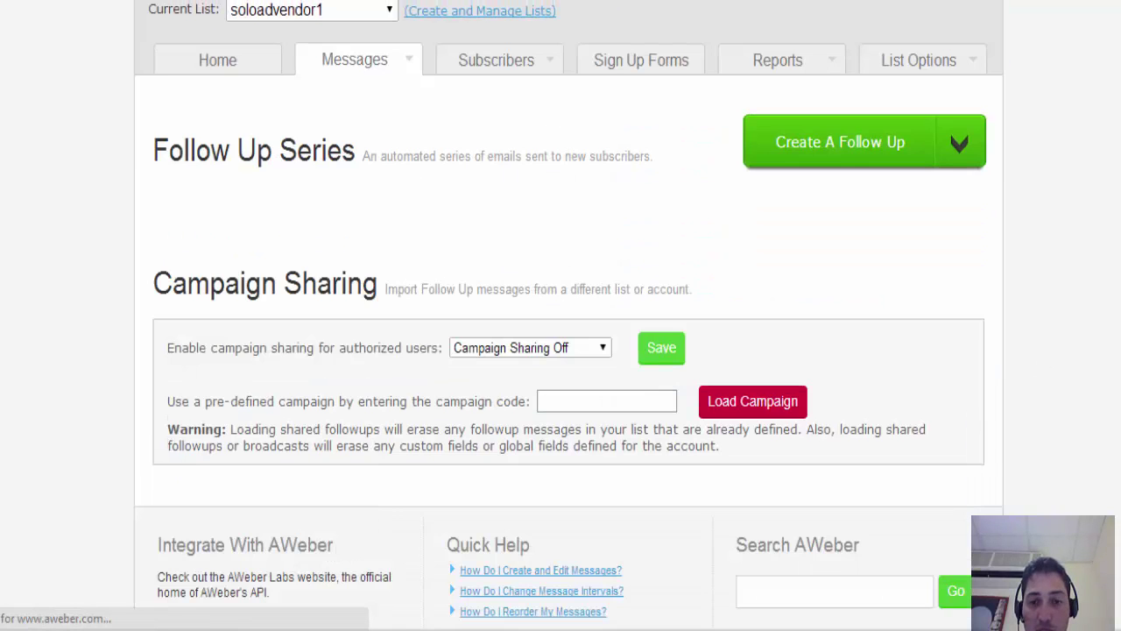
- Paste the copied campaign code and load it into soloadvendor1's follow-up series
{"action": "left_click", "coordinate": [641, 369]}
{"action": "key", "text": "ctrl+v"}
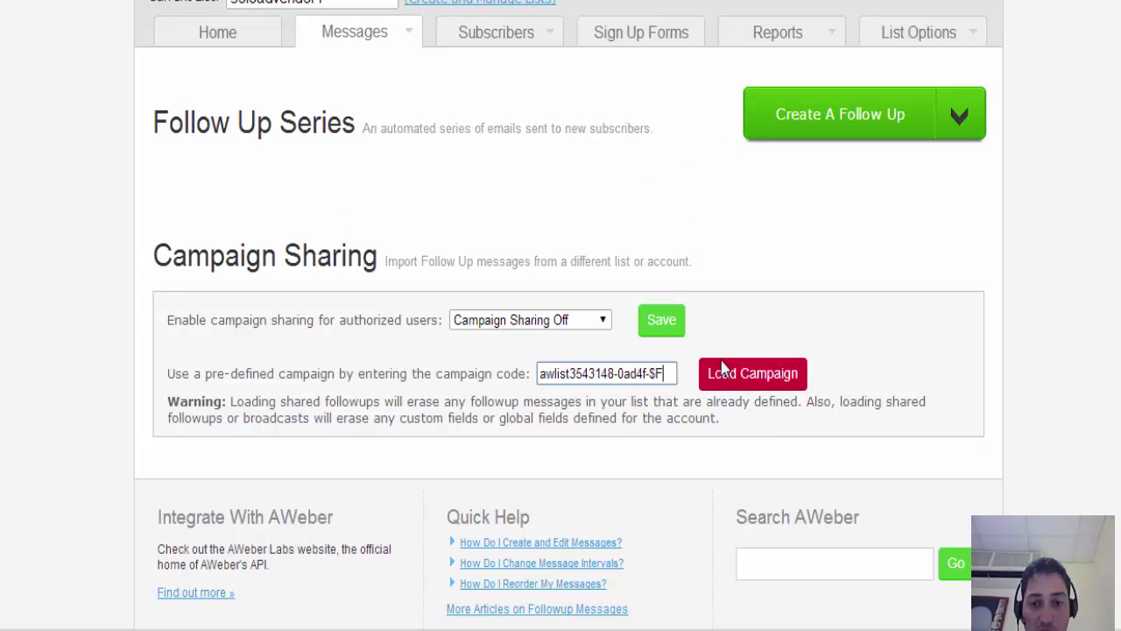
{"action": "left_click", "coordinate": [727, 373]}
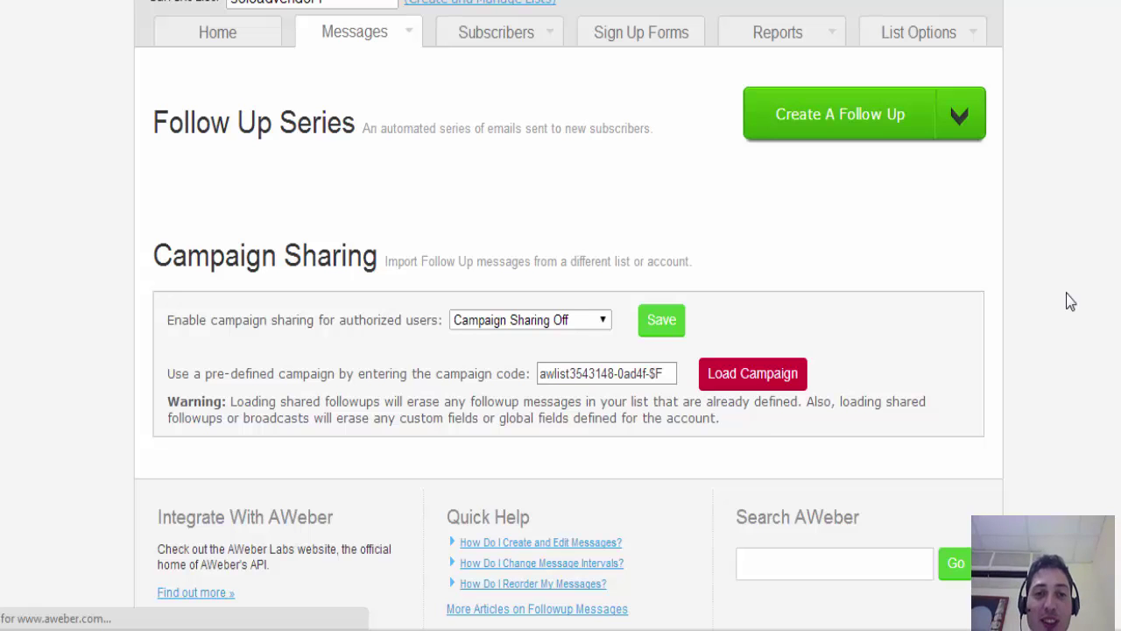
{"action": "scroll", "coordinate": [569, 308], "scroll_direction": "up", "scroll_amount": 2}
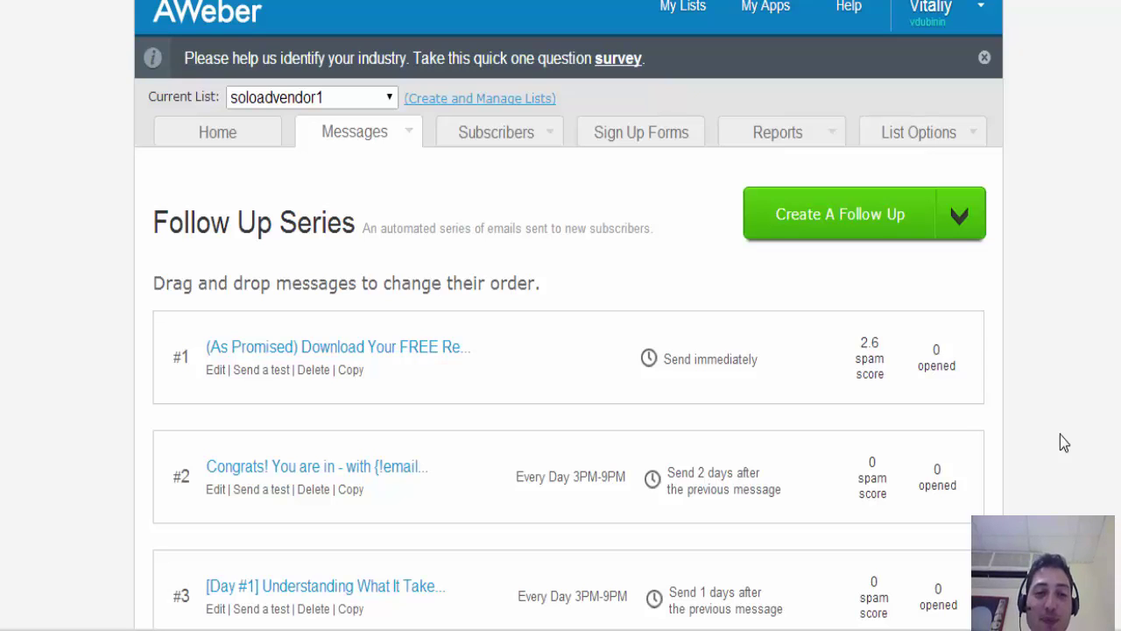
{"action": "scroll", "coordinate": [1080, 400], "scroll_direction": "up", "scroll_amount": 1}
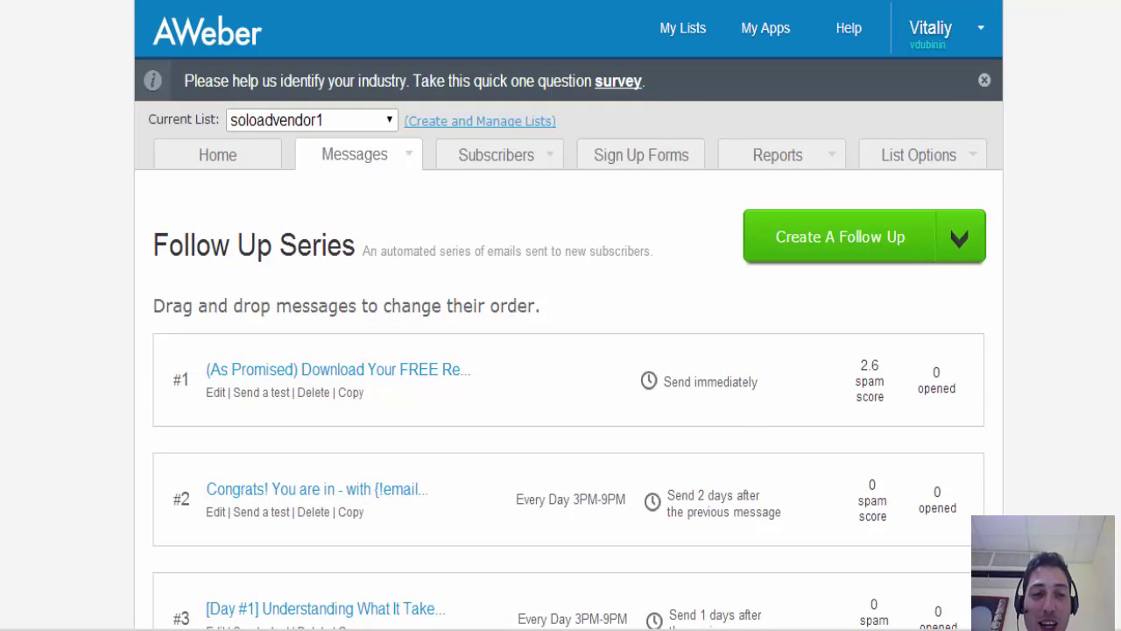